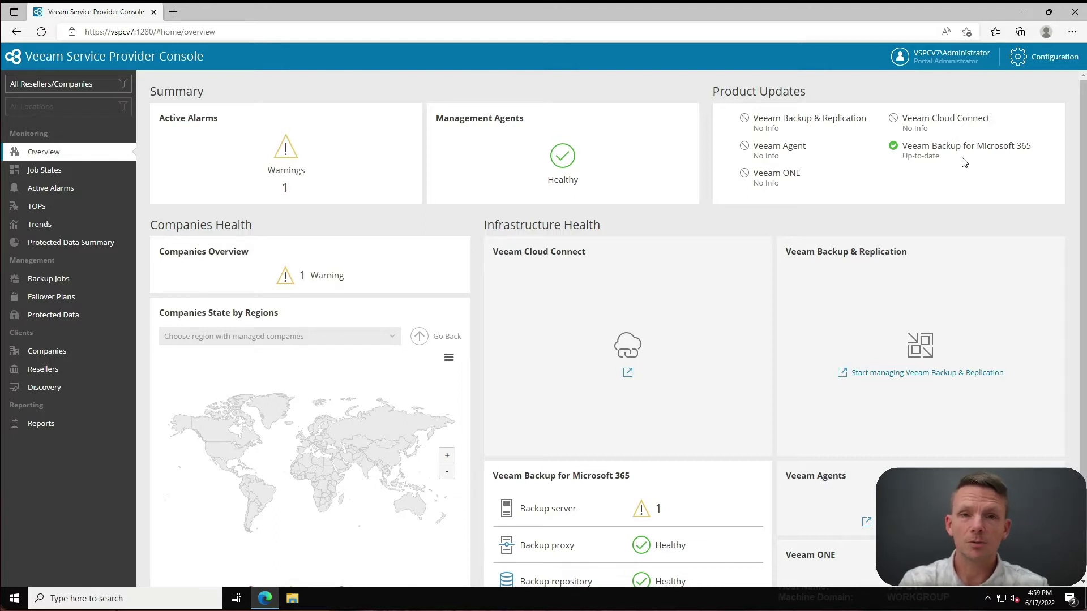
# Step: Scroll the Overview down to the Veeam Backup for Microsoft 365 backup server warning
pyautogui.scroll(-1, 790, 312)
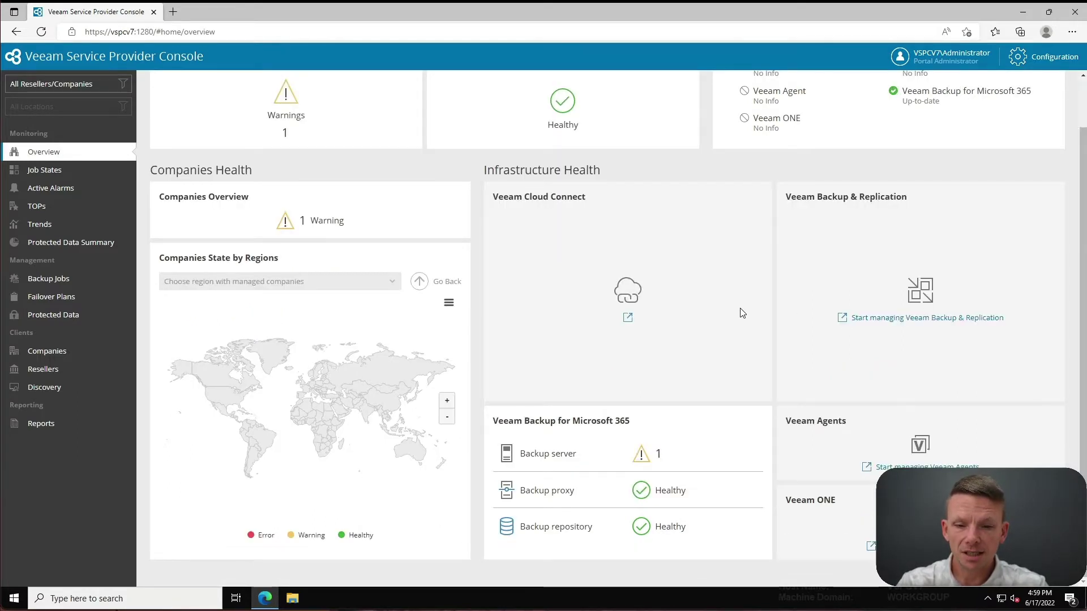
# Step: Open the backup server's active alarm and read its Knowledge Base article
pyautogui.click(553, 457)
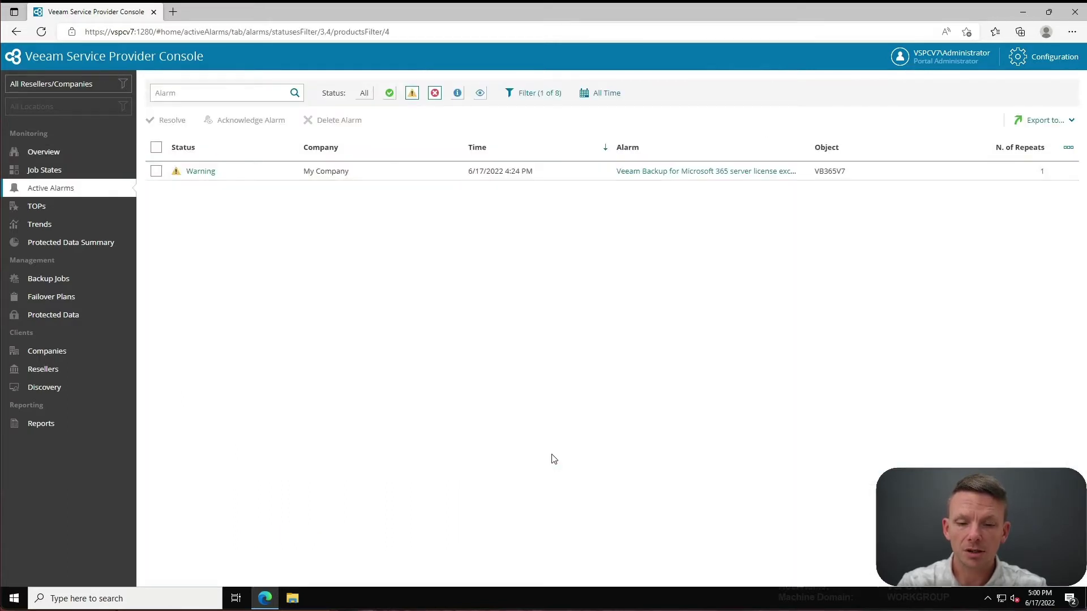
pyautogui.click(721, 173)
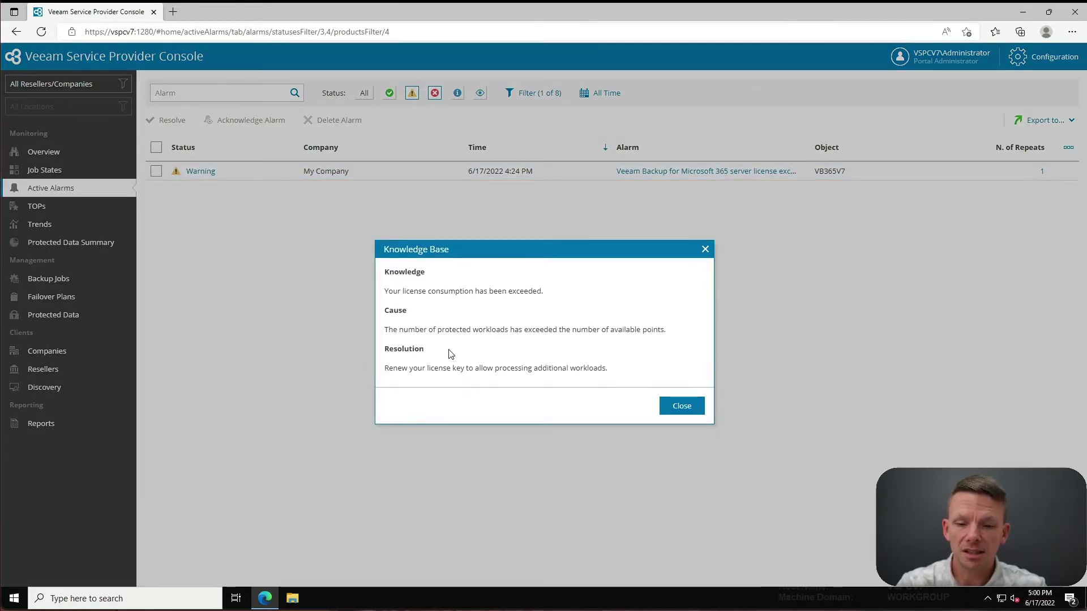
pyautogui.click(681, 408)
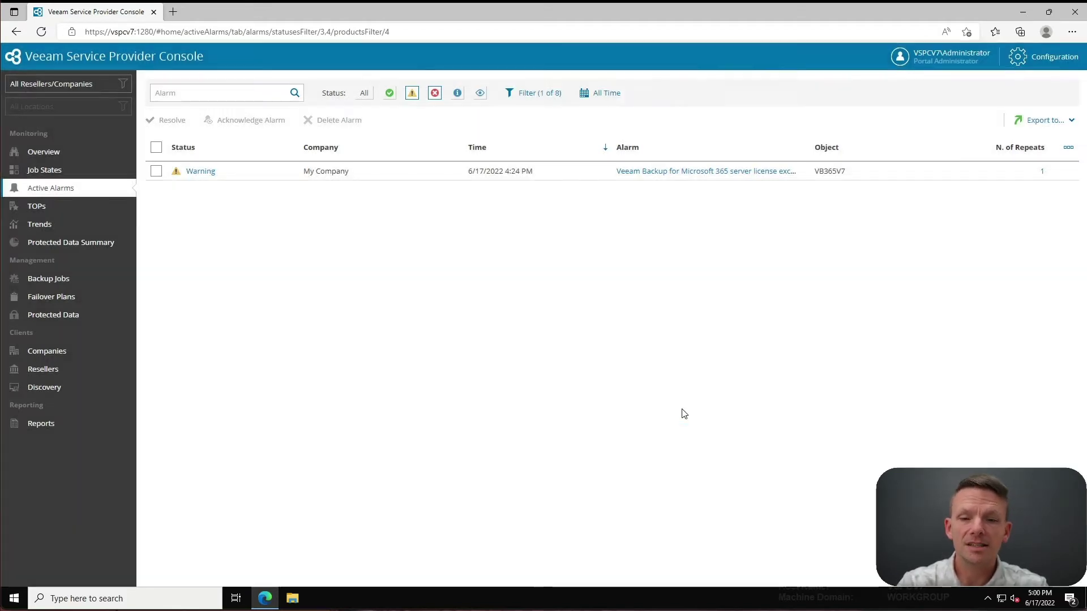
# Step: Read the license-threshold alarm's description, then resolve the alarm and confirm
pyautogui.click(212, 165)
pyautogui.click(198, 189)
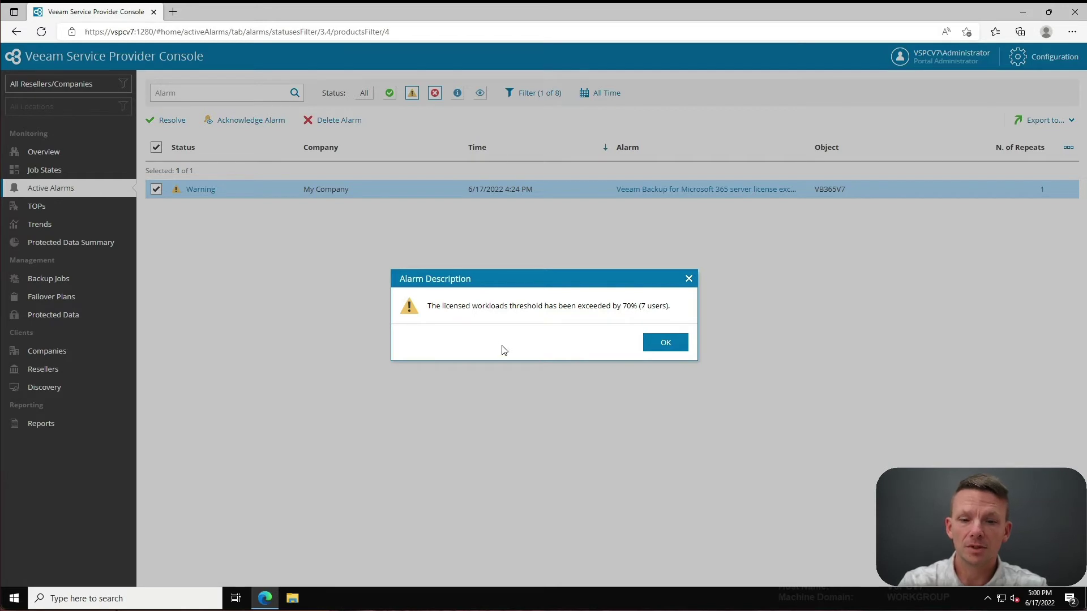
pyautogui.click(665, 350)
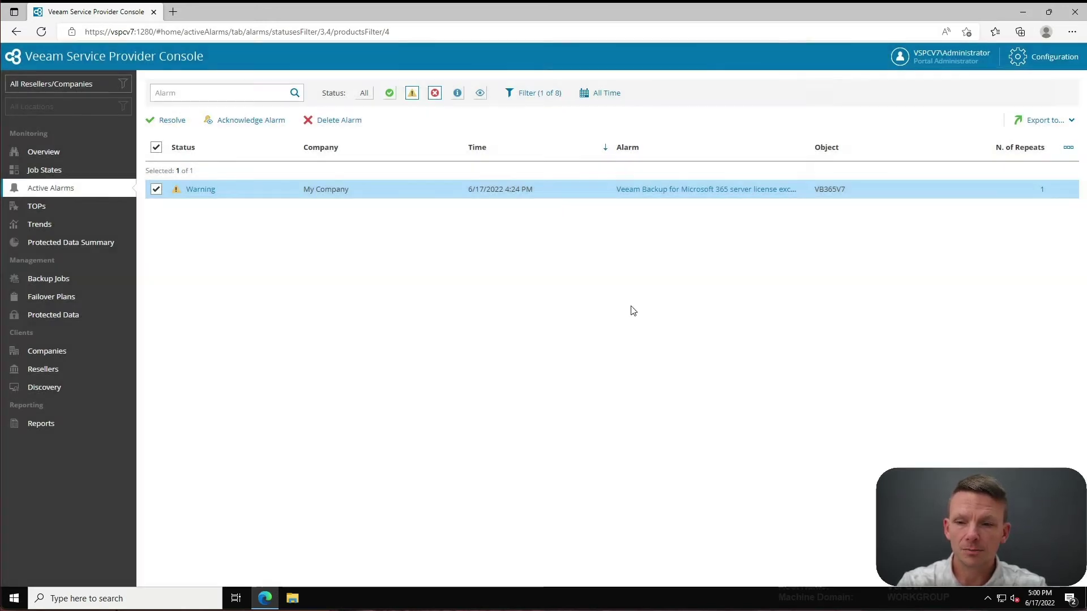
pyautogui.click(177, 121)
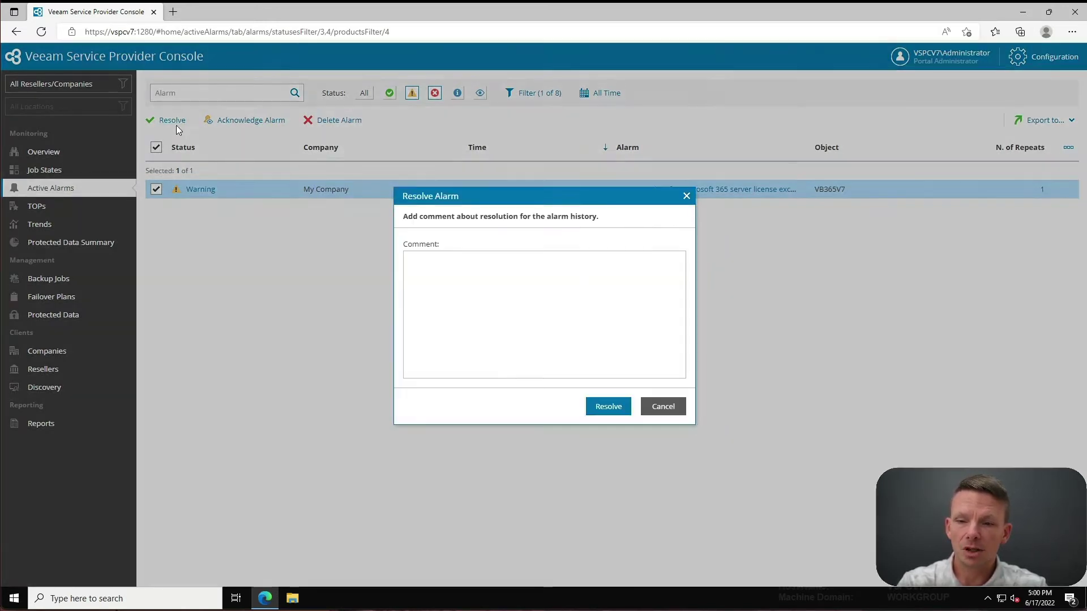
pyautogui.click(621, 410)
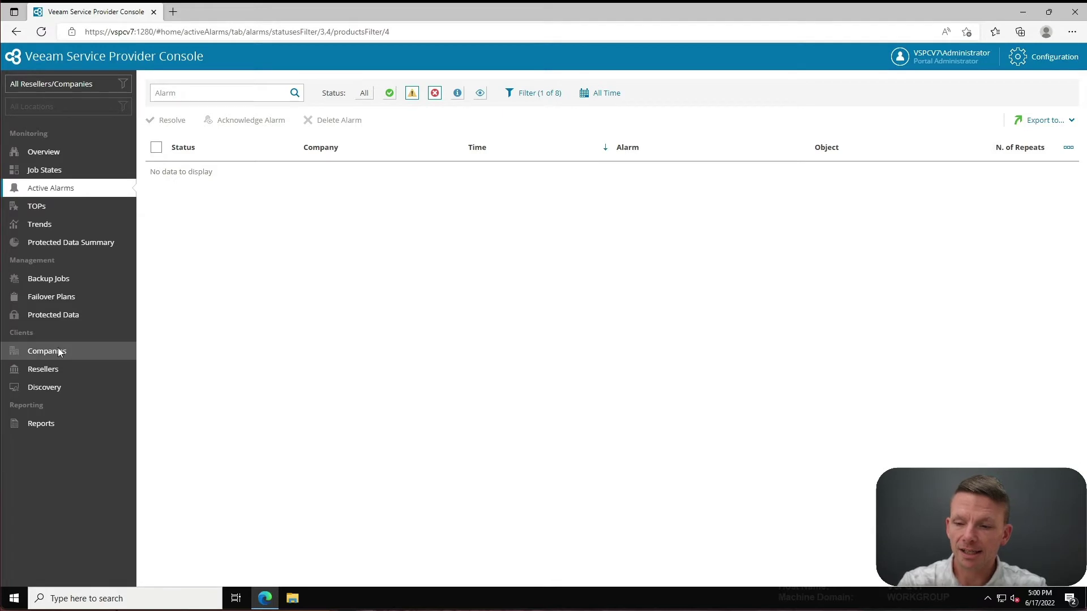
# Step: Check the first Microsoft 365 backup job's warning status, then list the Create Job options
pyautogui.click(61, 281)
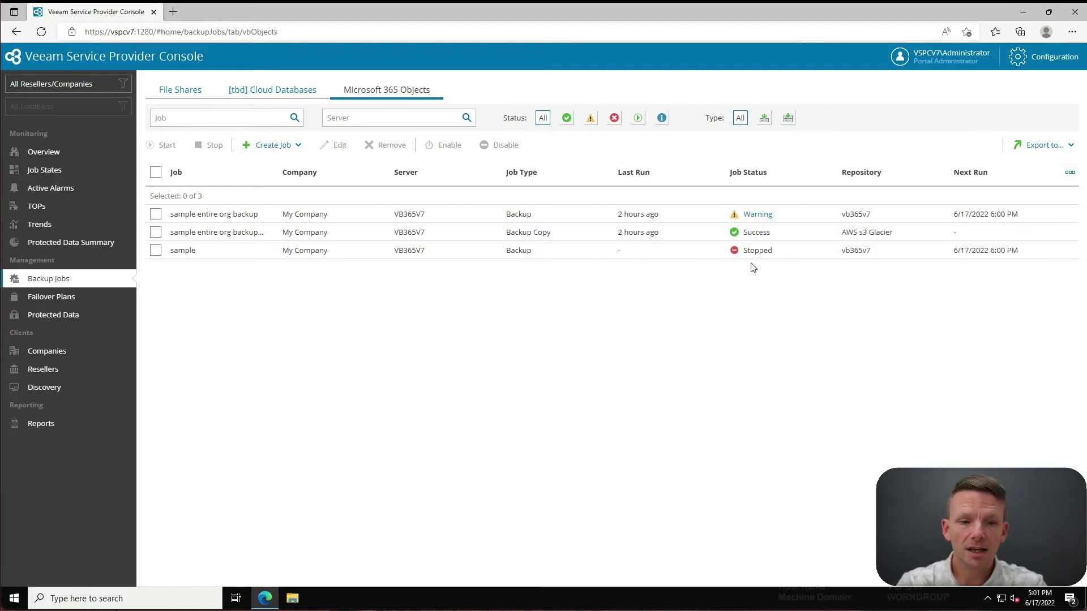
pyautogui.click(758, 218)
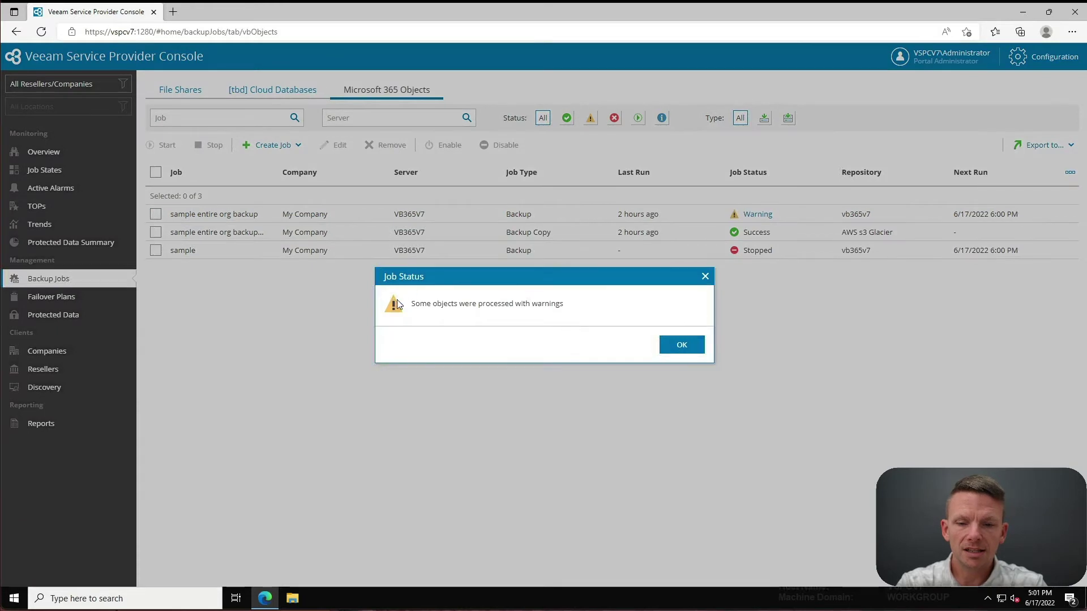
pyautogui.click(682, 346)
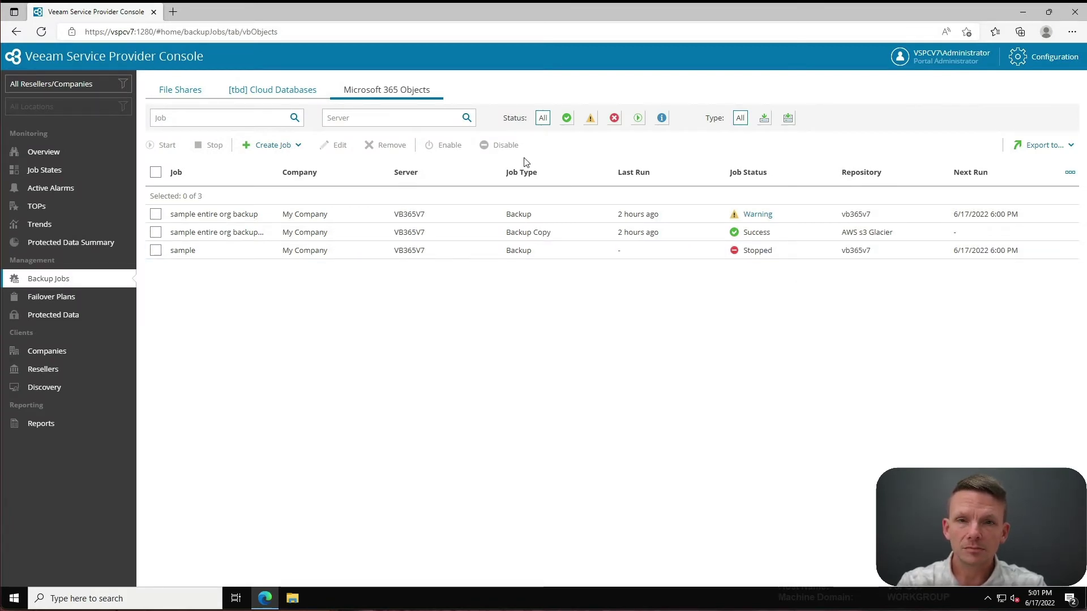
pyautogui.click(285, 148)
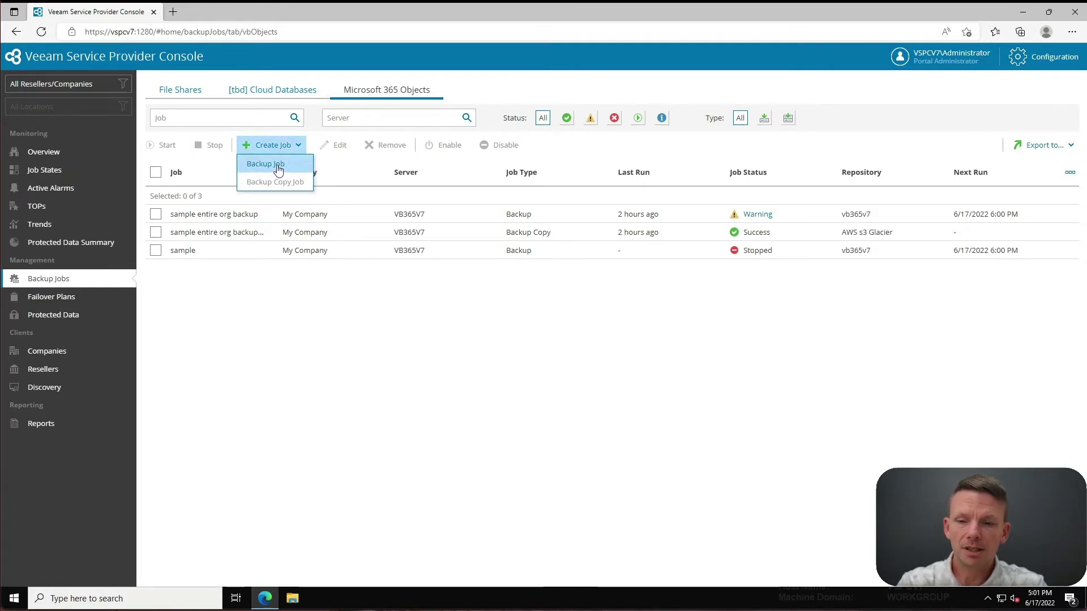
# Step: Create a new backup job named 'Demo-Tsunati-Exchange'
pyautogui.click(278, 164)
pyautogui.click(209, 153)
pyautogui.write('Demo')
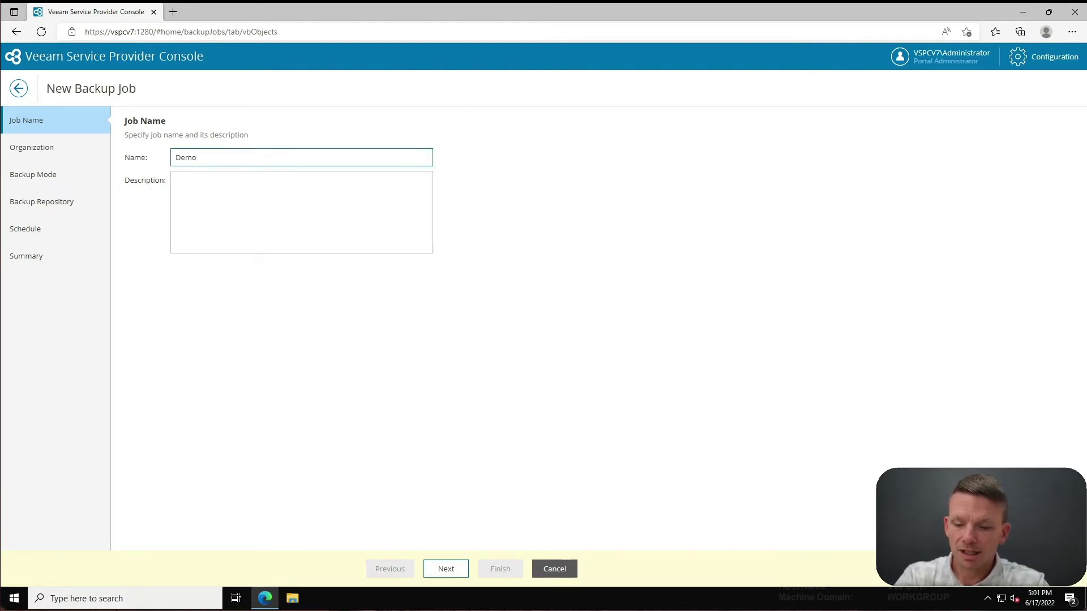
pyautogui.write('-Tsun')
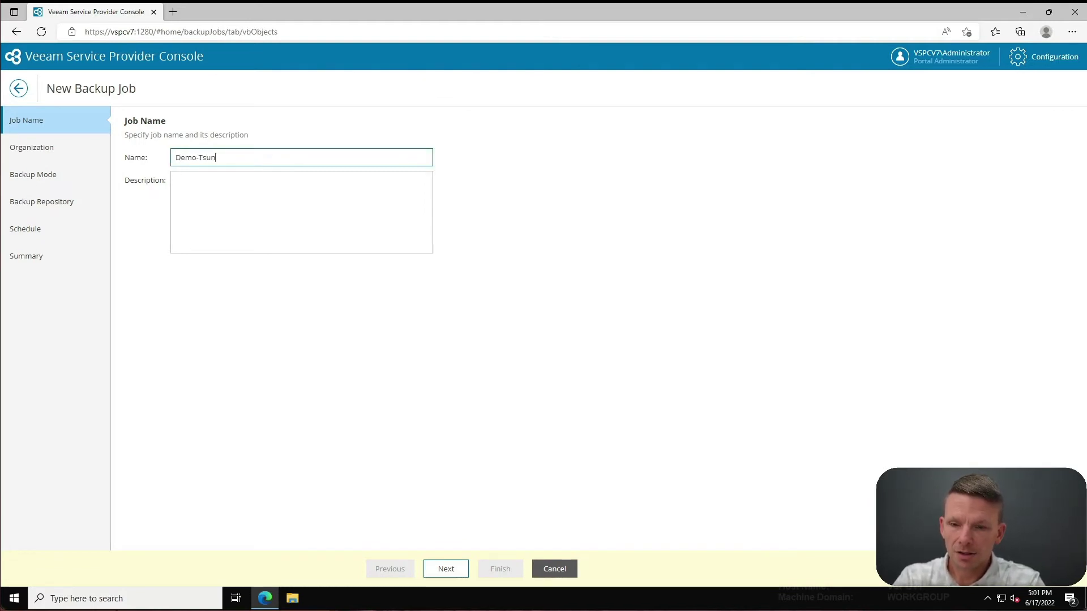
pyautogui.write('ati-Exchange')
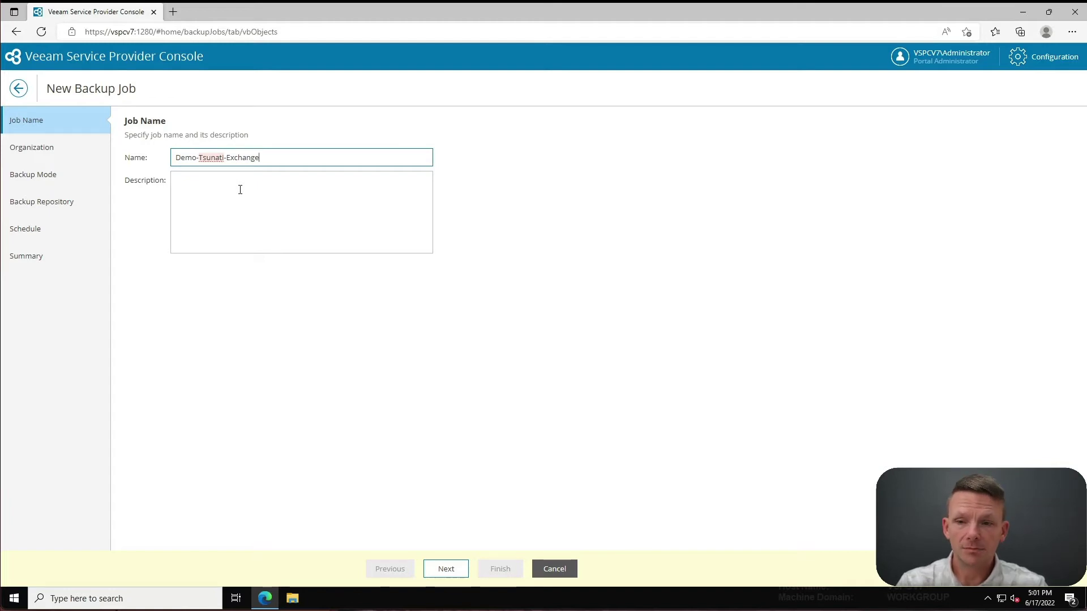
# Step: Select tsunati.onmicrosoft.com as the job's organization
pyautogui.click(445, 569)
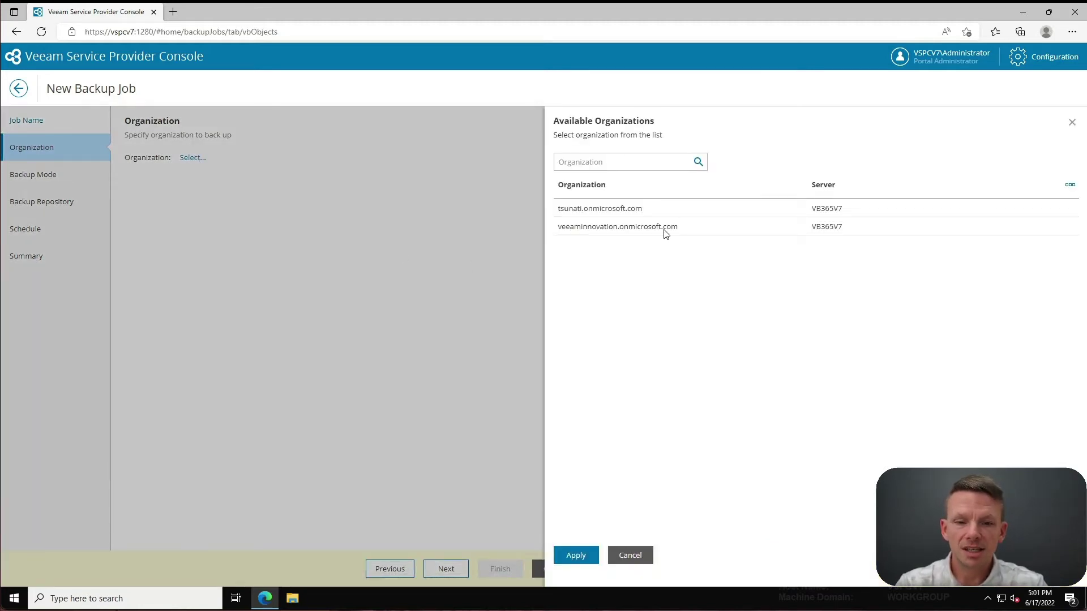
pyautogui.click(630, 227)
pyautogui.click(691, 213)
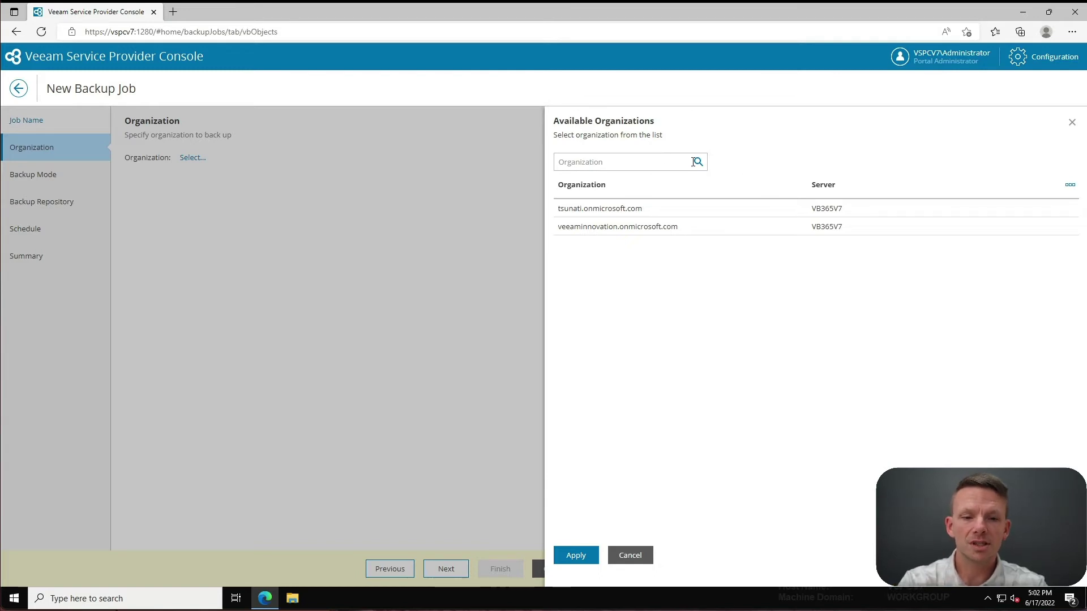
pyautogui.click(609, 208)
pyautogui.click(575, 553)
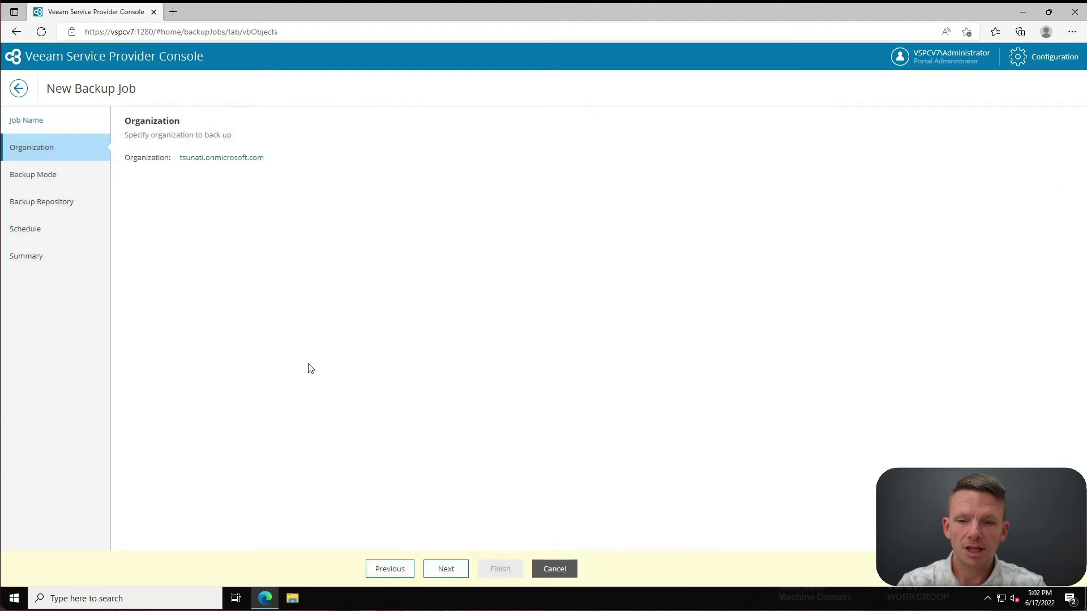
# Step: Switch the backup mode to 'Back up the specified objects' and open the object list
pyautogui.click(446, 569)
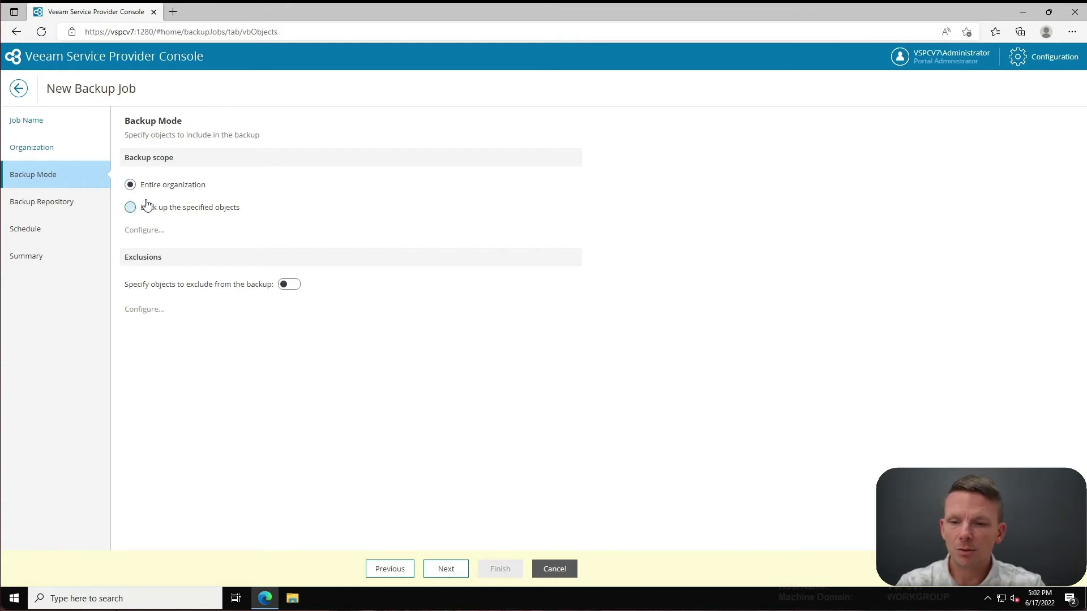
pyautogui.click(131, 208)
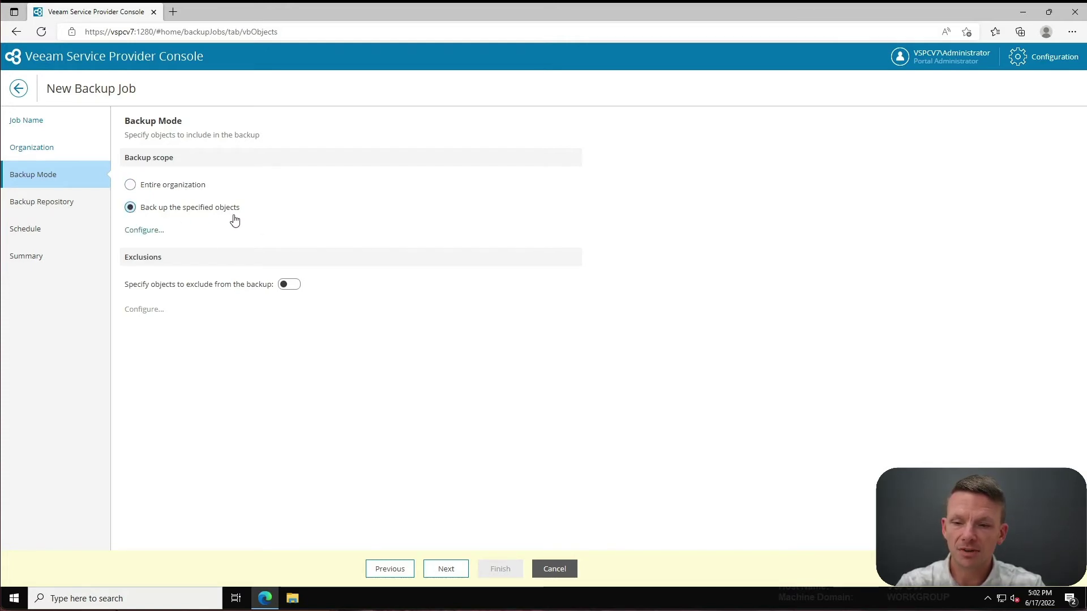
pyautogui.click(145, 231)
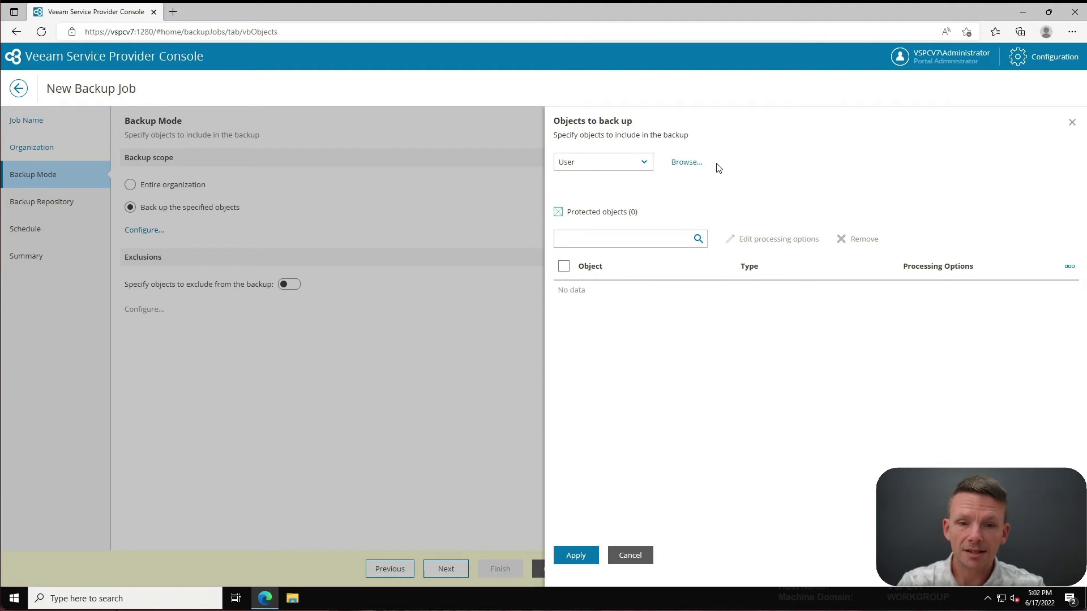
# Step: Add the current organization, tsunati.onmicrosoft.com, as the object to back up
pyautogui.click(686, 163)
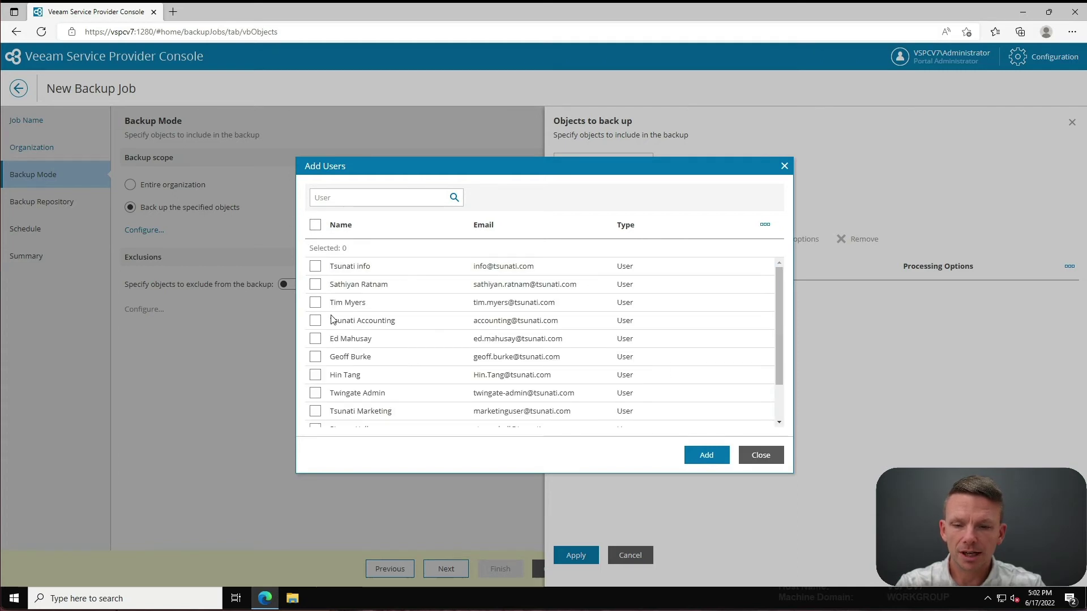
pyautogui.click(765, 456)
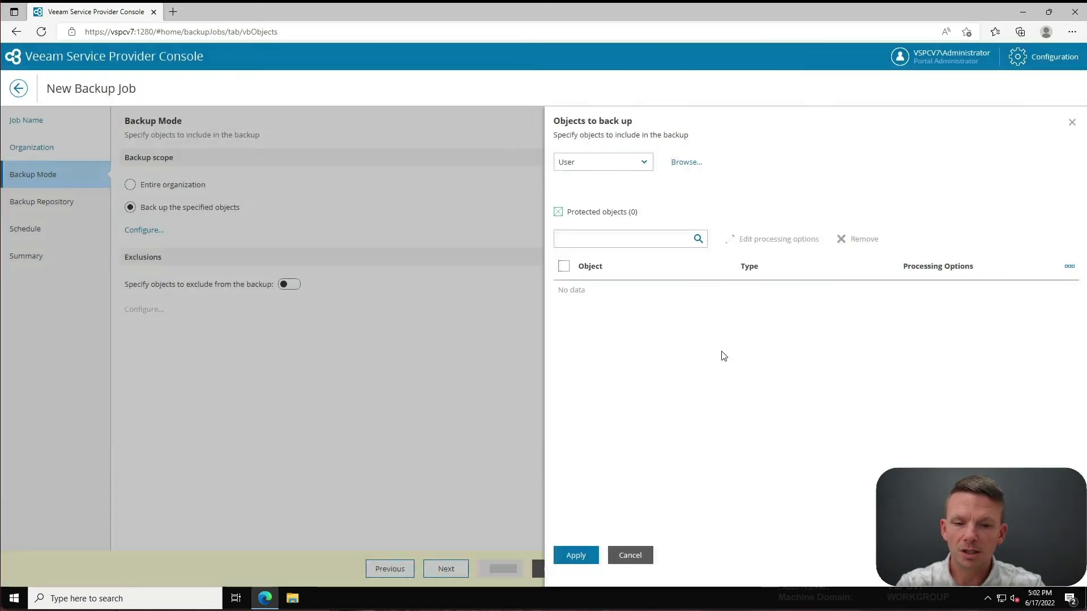
pyautogui.click(640, 160)
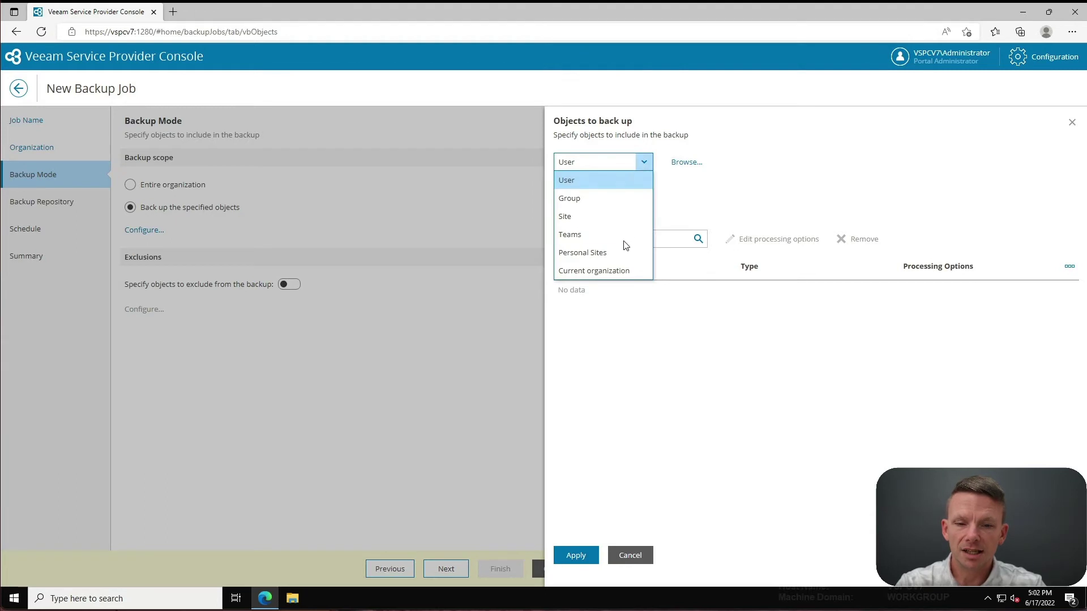
pyautogui.click(613, 272)
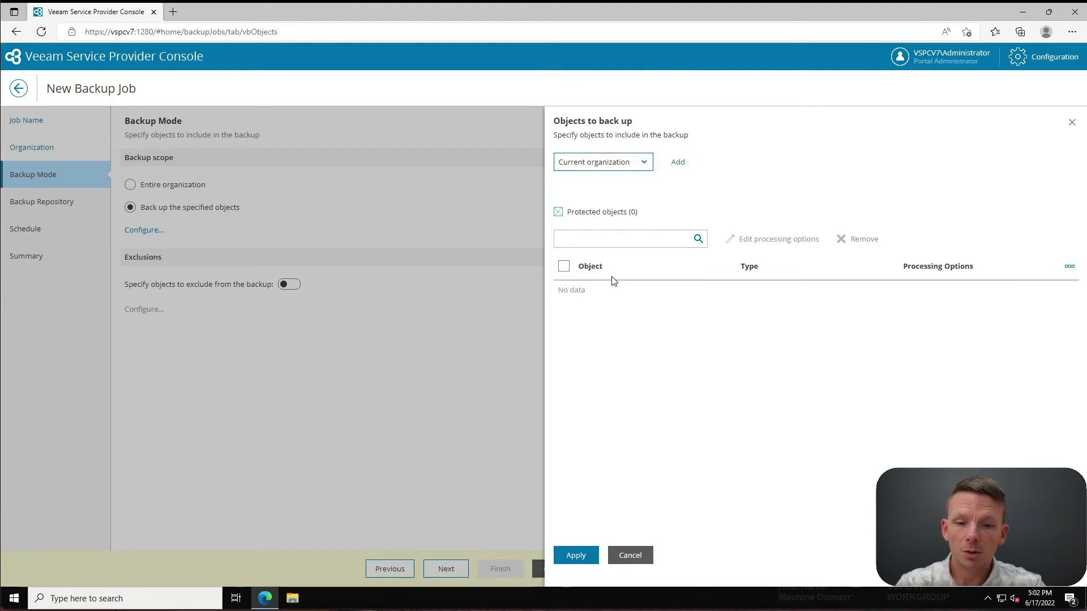
pyautogui.click(679, 163)
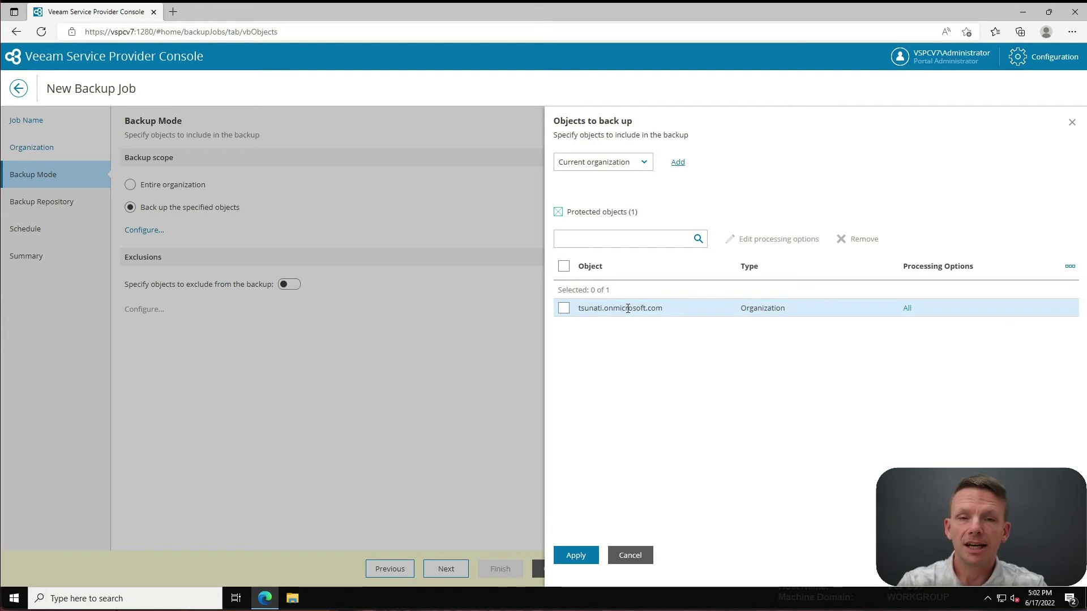
pyautogui.click(564, 309)
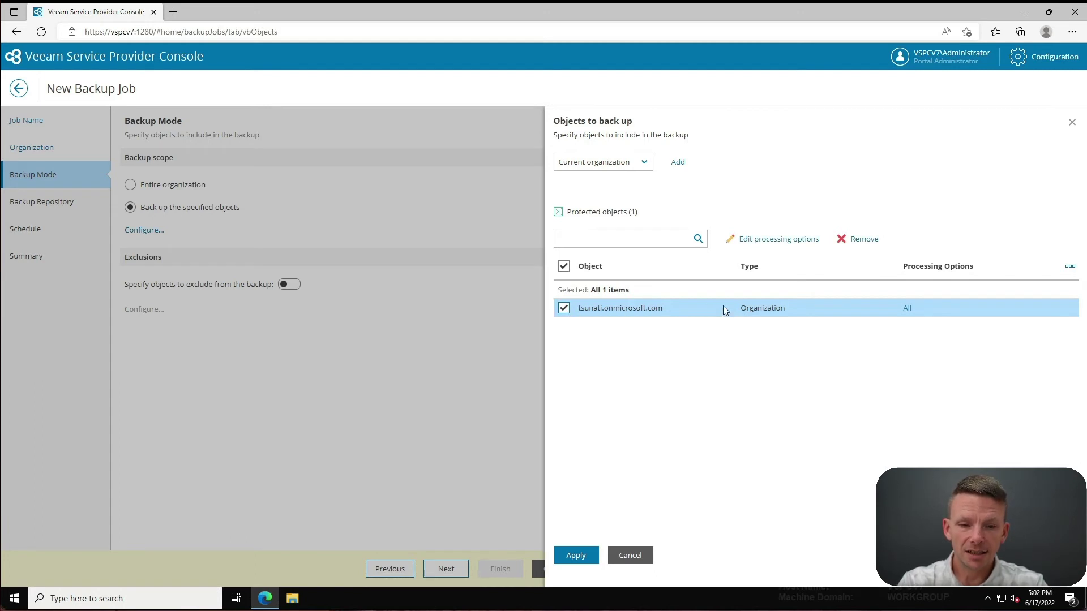
# Step: Limit tsunati.onmicrosoft.com processing to Mail and Archive by dropping Teams, OneDrive, Sites; enable exclusions
pyautogui.click(784, 241)
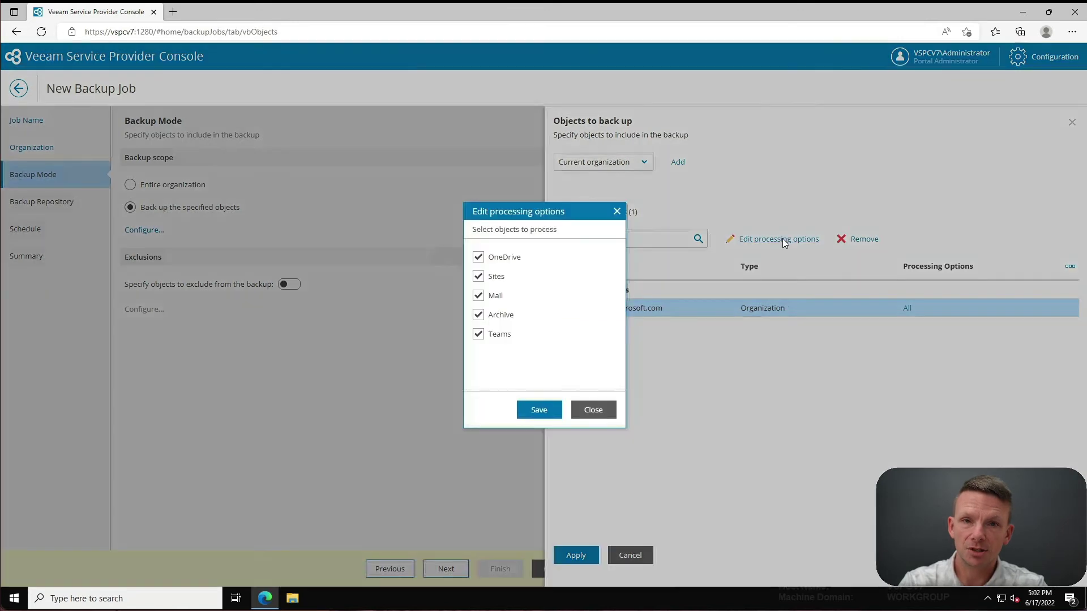
pyautogui.click(478, 334)
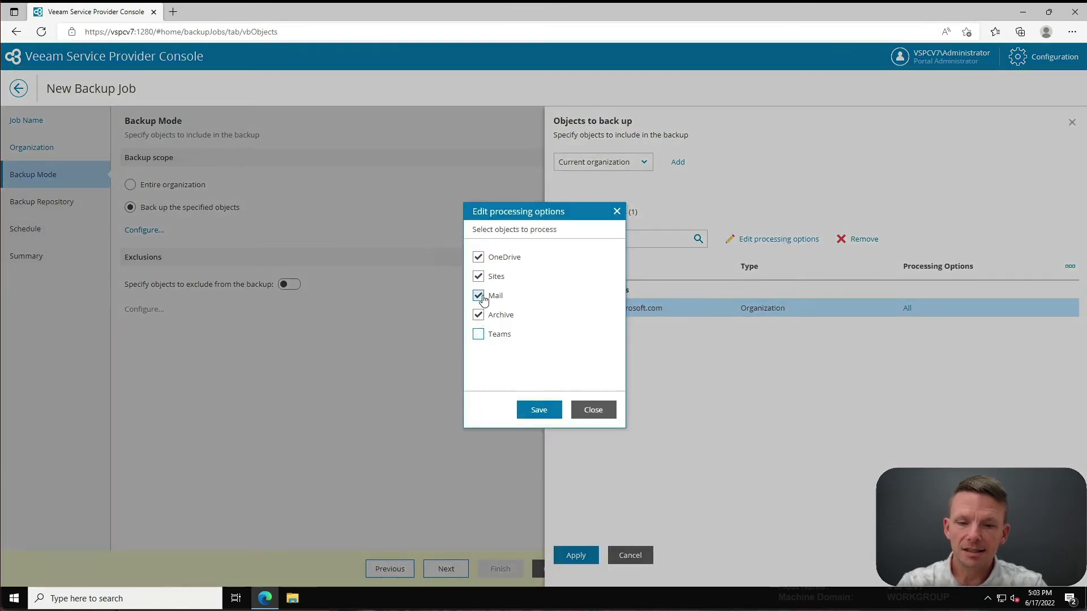
pyautogui.click(478, 276)
pyautogui.click(478, 257)
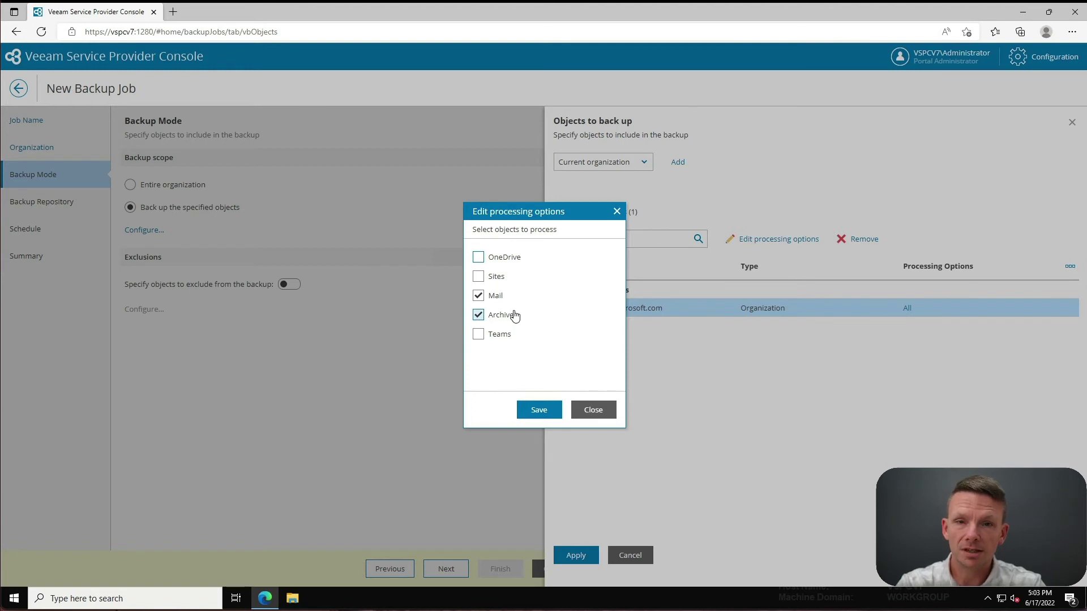
pyautogui.click(538, 409)
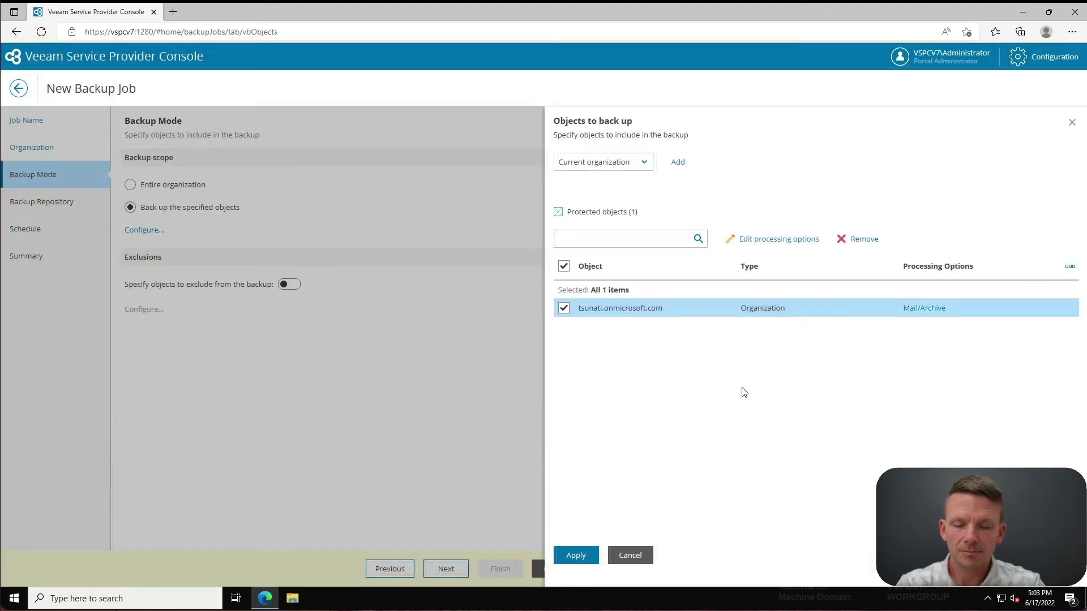
pyautogui.click(581, 556)
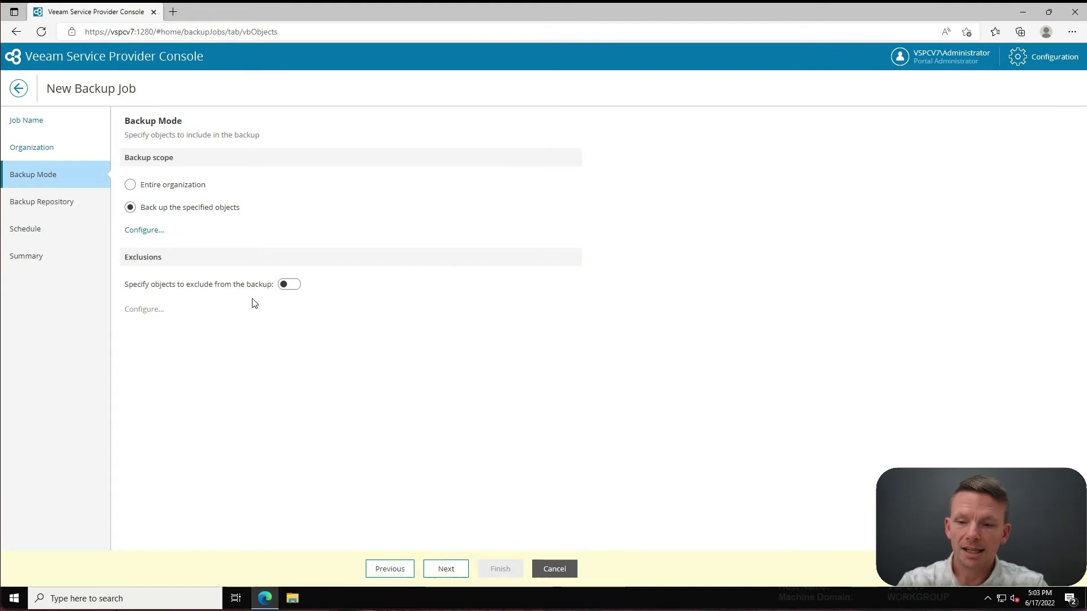
pyautogui.click(289, 285)
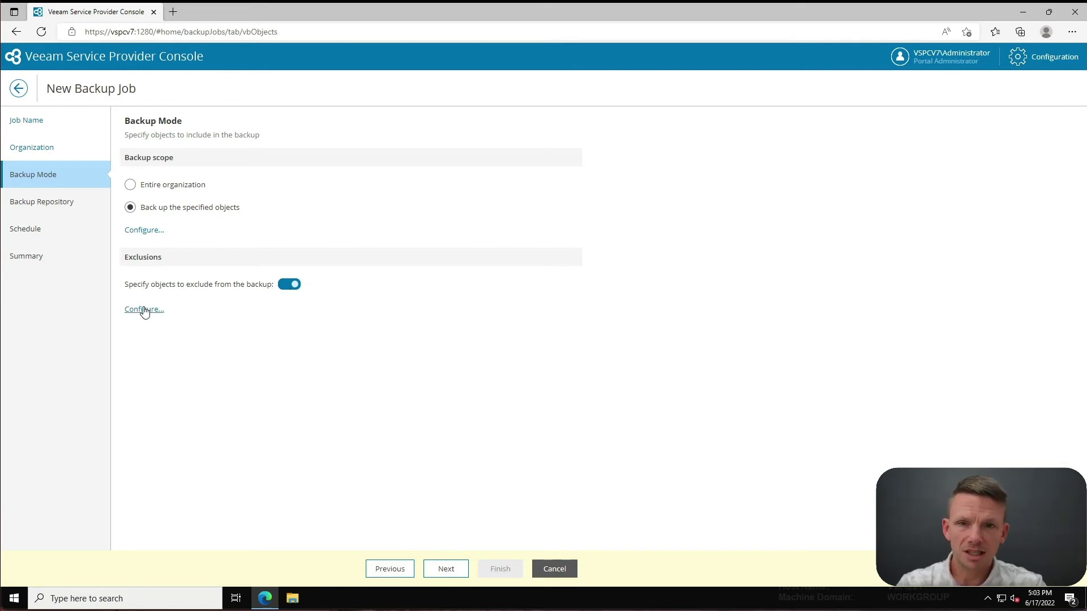
# Step: Disable exclusions and set vb365v7 as the job's backup repository
pyautogui.click(289, 284)
pyautogui.click(448, 570)
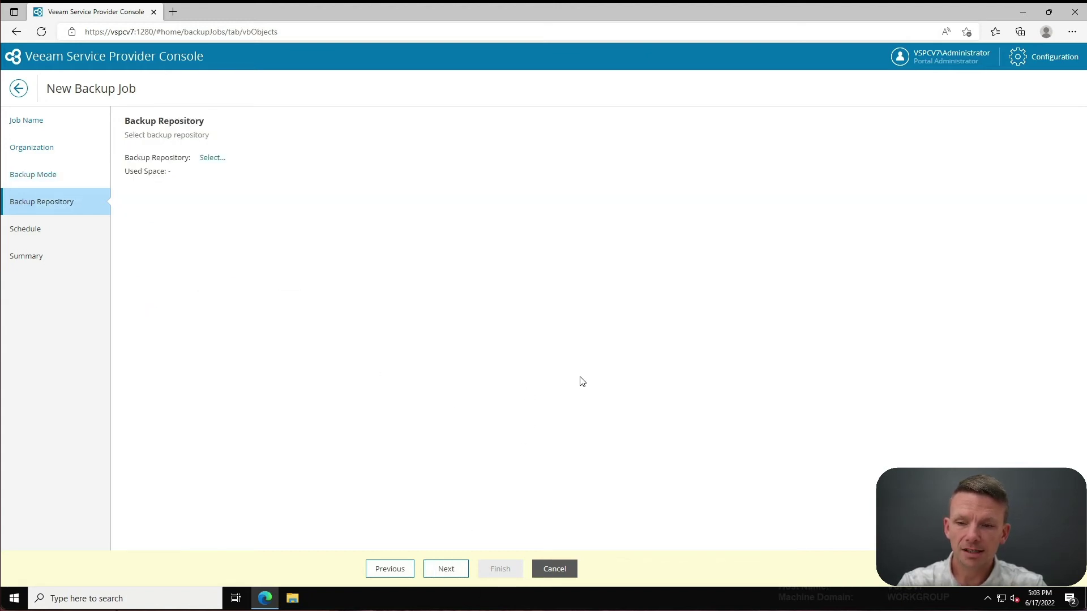
pyautogui.click(211, 159)
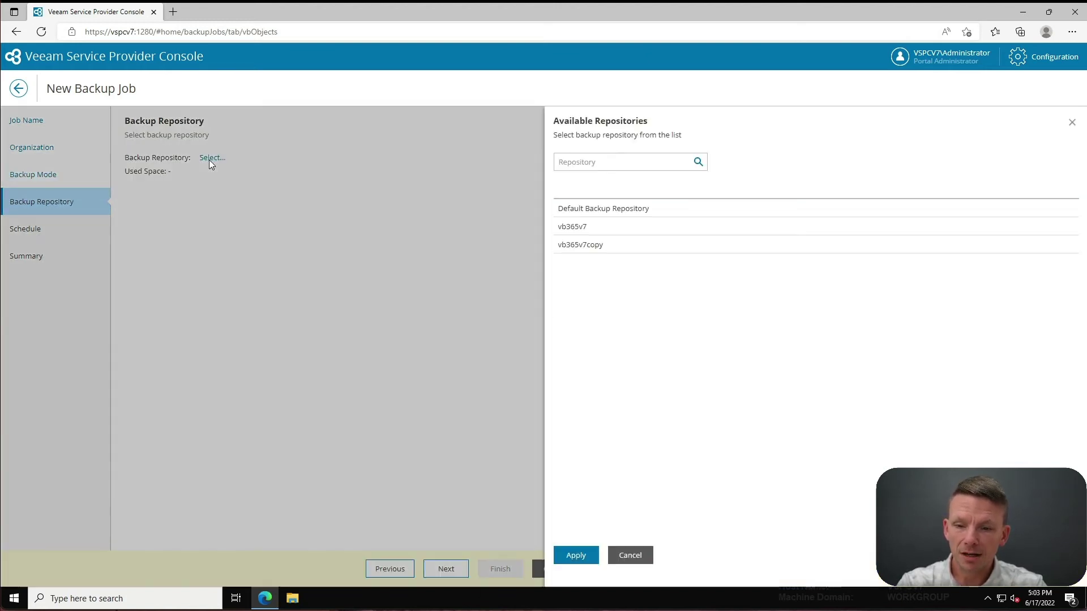
pyautogui.click(610, 231)
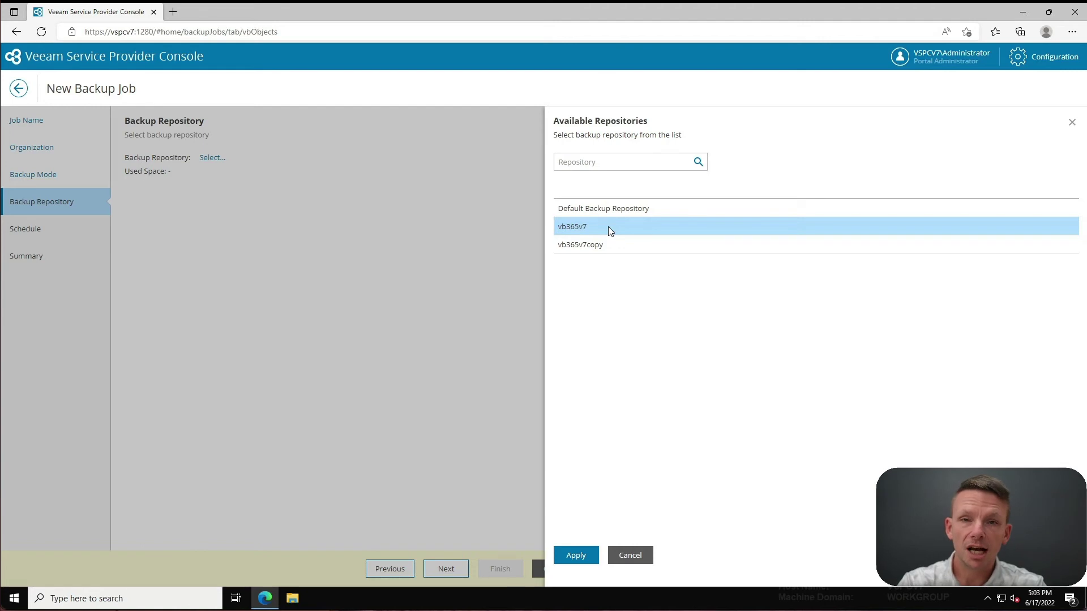
pyautogui.click(576, 557)
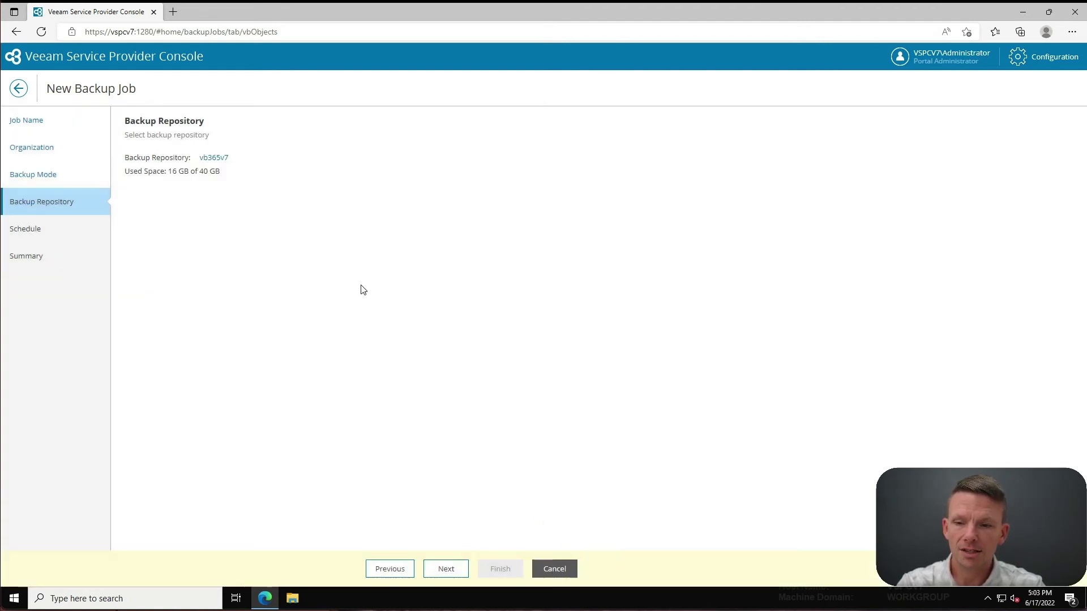
# Step: Keep the daily 7:00 AM schedule and finish the wizard, starting Demo-Tsunati-Exchange immediately
pyautogui.click(453, 565)
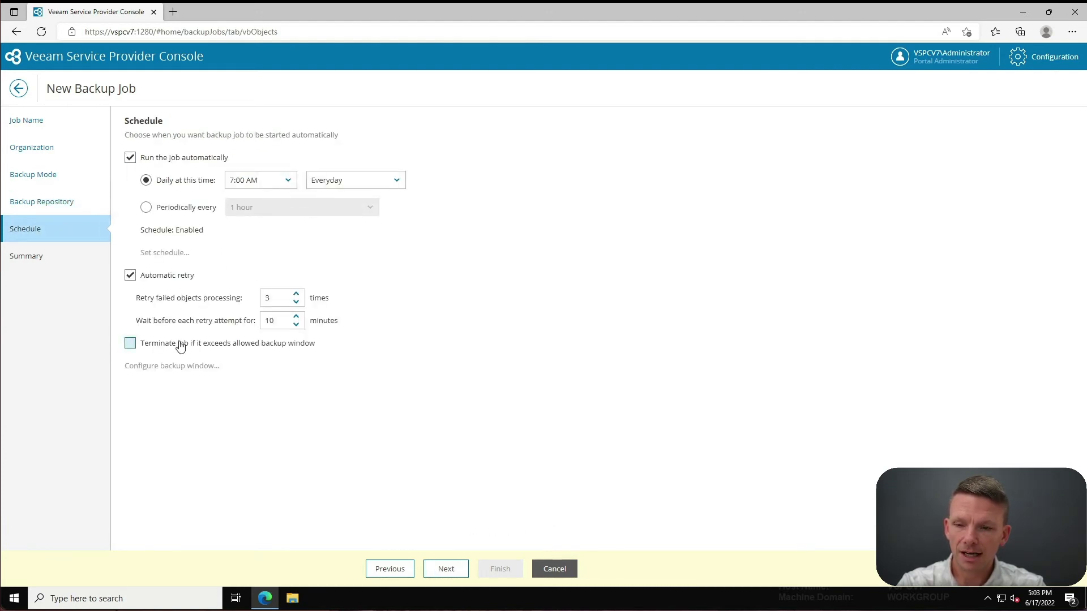
pyautogui.click(456, 571)
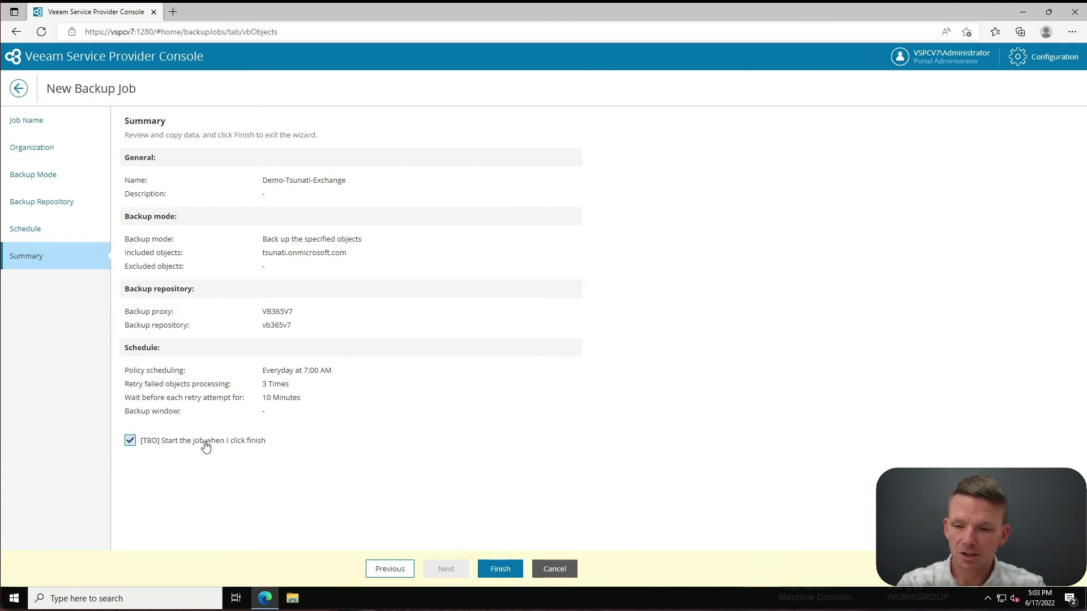
pyautogui.click(514, 572)
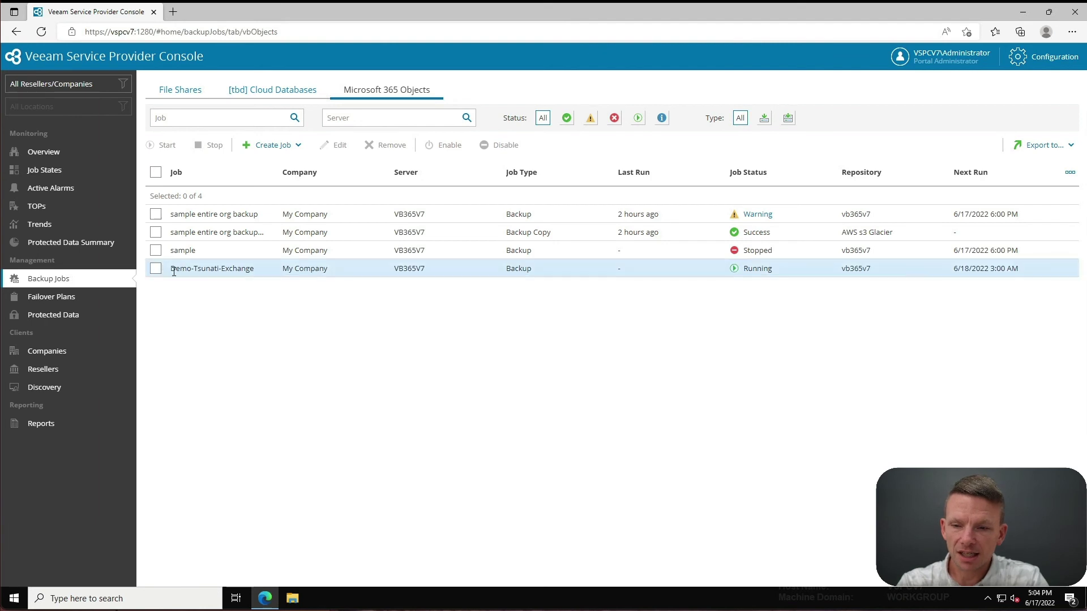
# Step: Inspect the Running Demo-Tsunati-Exchange row, then return to the Overview dashboard
pyautogui.click(746, 268)
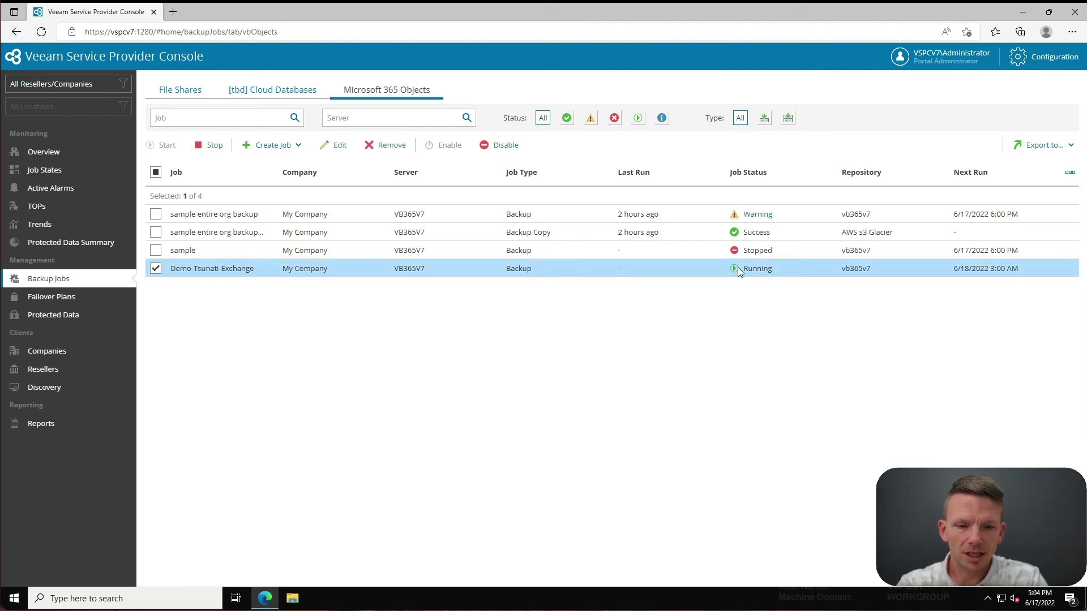
pyautogui.click(156, 269)
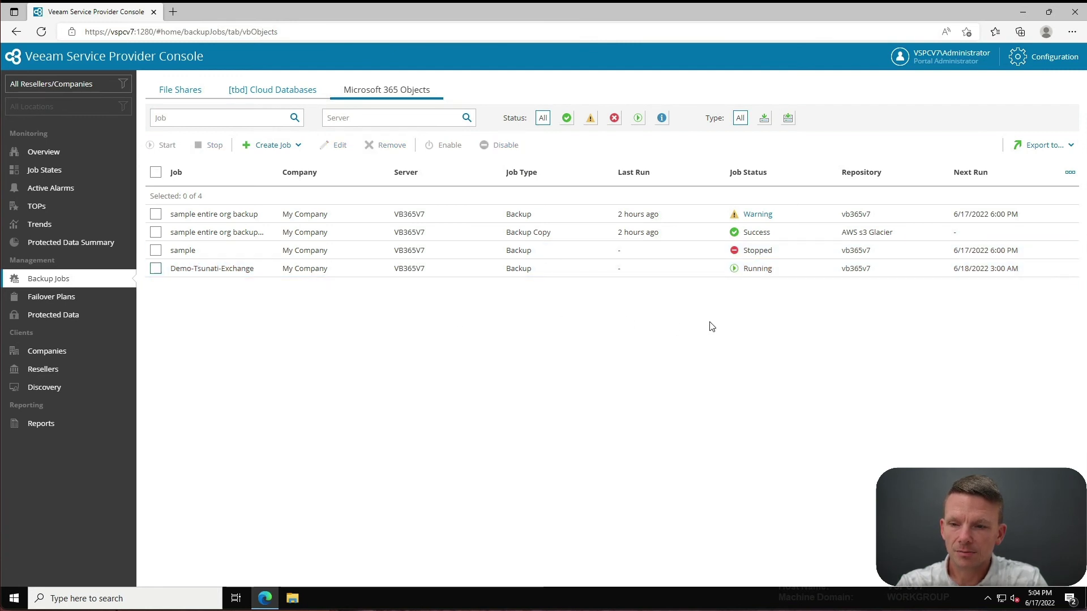
pyautogui.click(55, 153)
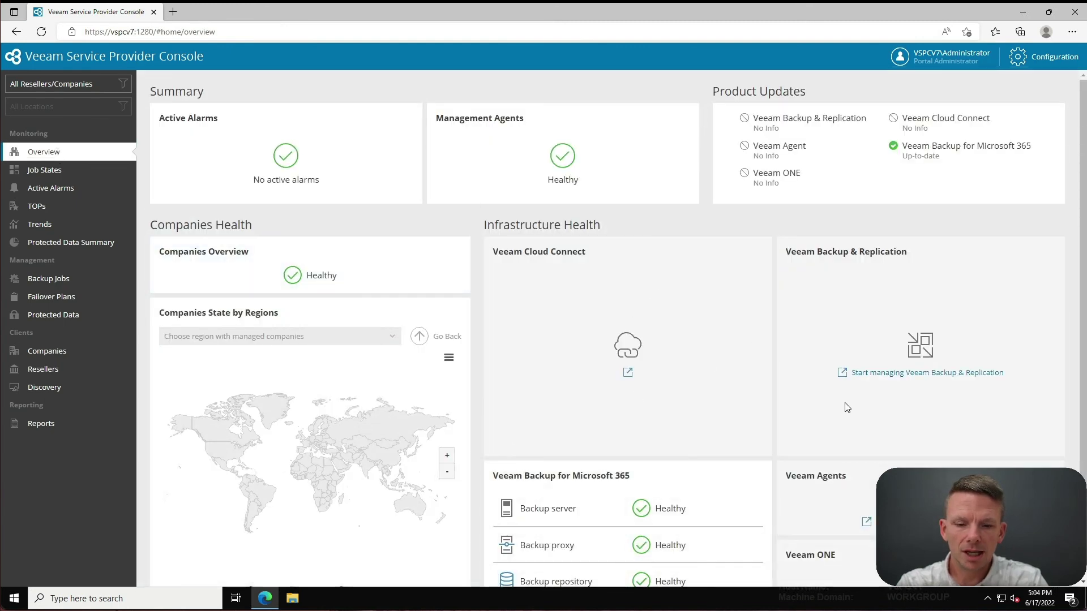
# Step: Review the Overview health panels, then the Job States calendar, TOPs rankings and Trends charts
pyautogui.scroll(-1, 852, 350)
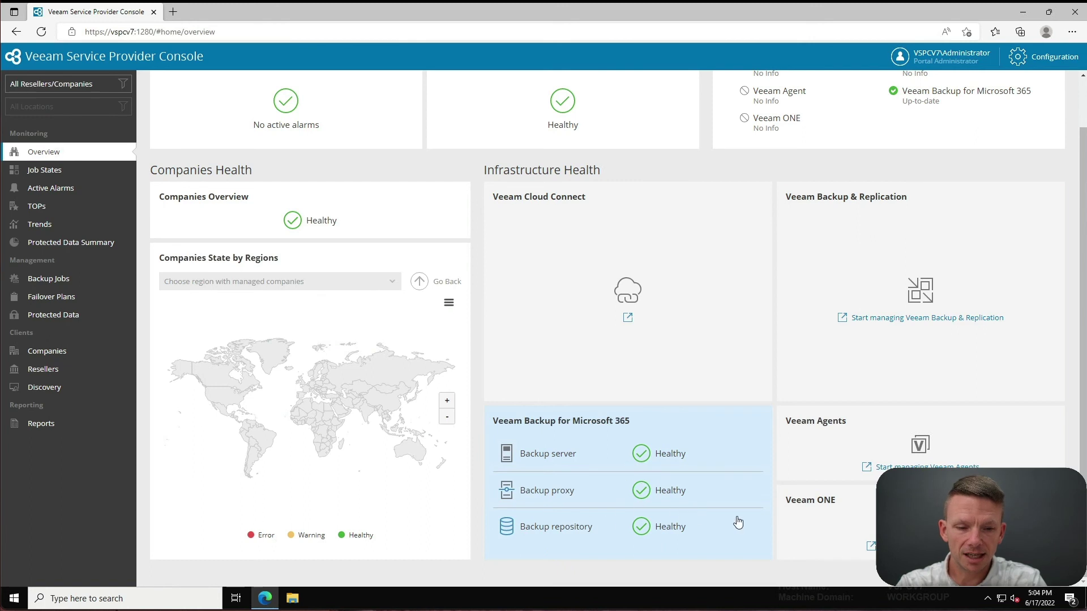
pyautogui.scroll(1, 615, 321)
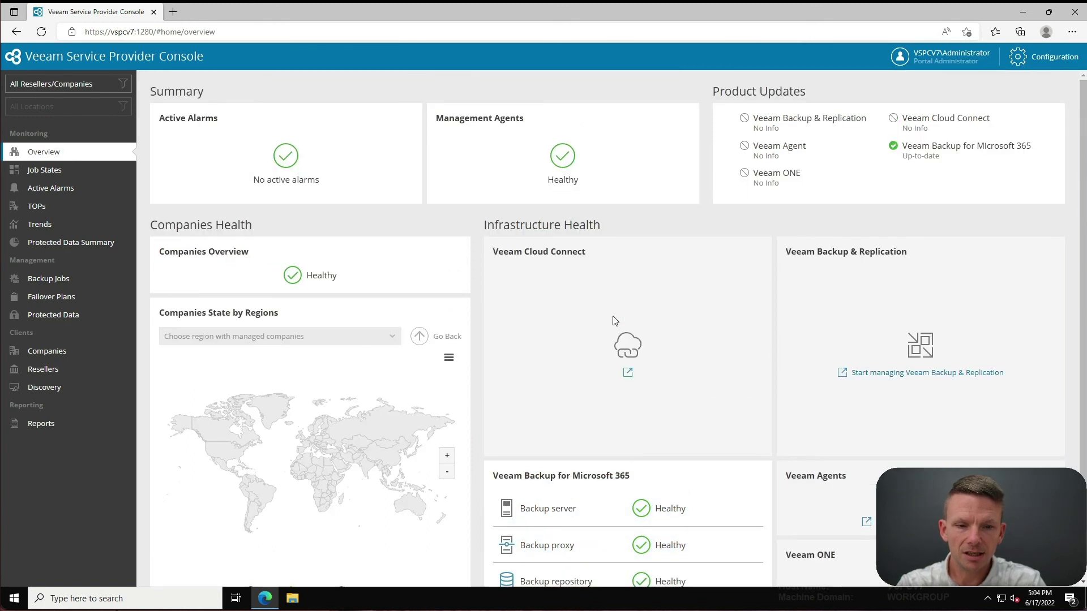
pyautogui.click(67, 176)
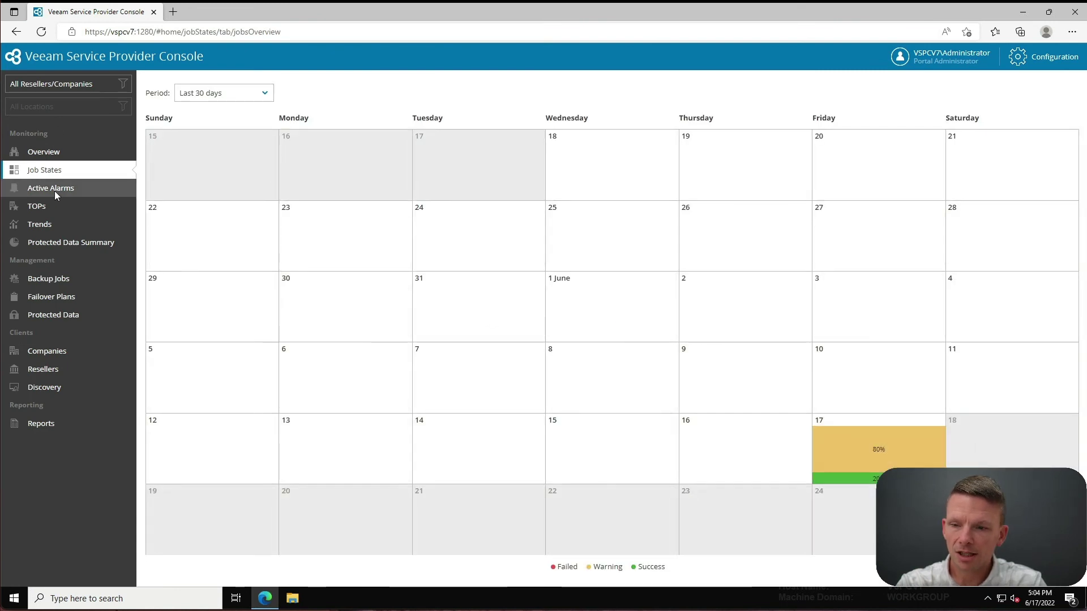
pyautogui.click(57, 206)
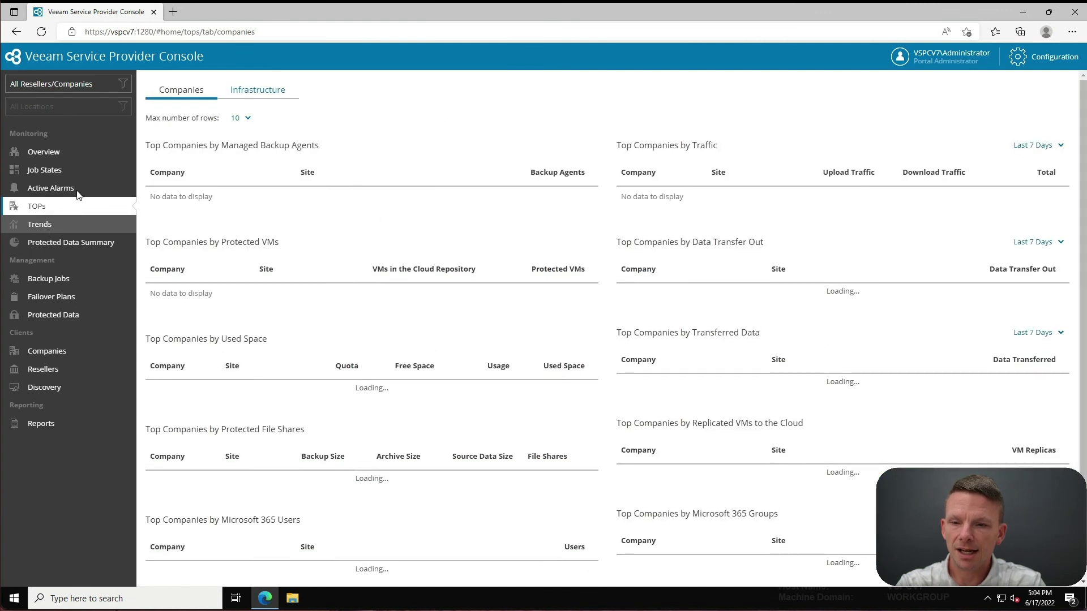
pyautogui.click(69, 225)
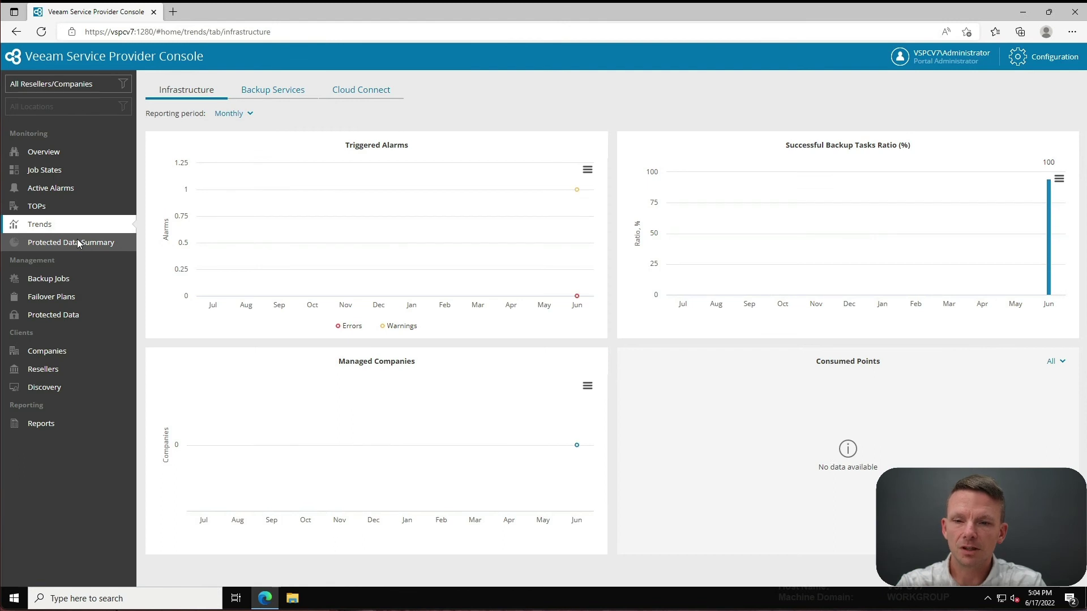
# Step: Review the Protected Data Summary, then select the running Demo-Tsunati-Exchange job among the four backup jobs
pyautogui.click(78, 239)
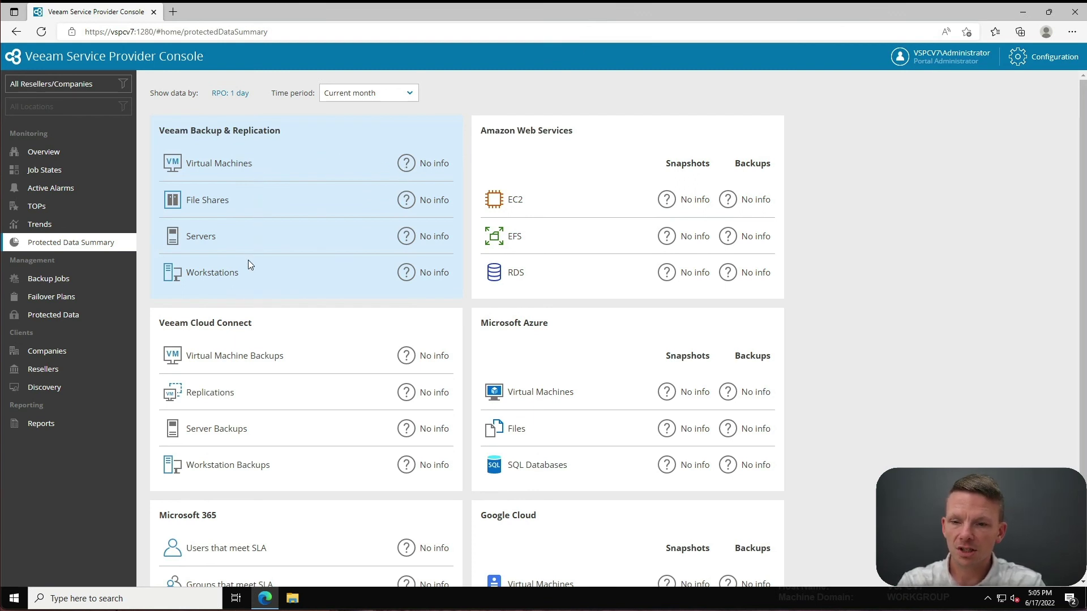
pyautogui.scroll(-2, 248, 261)
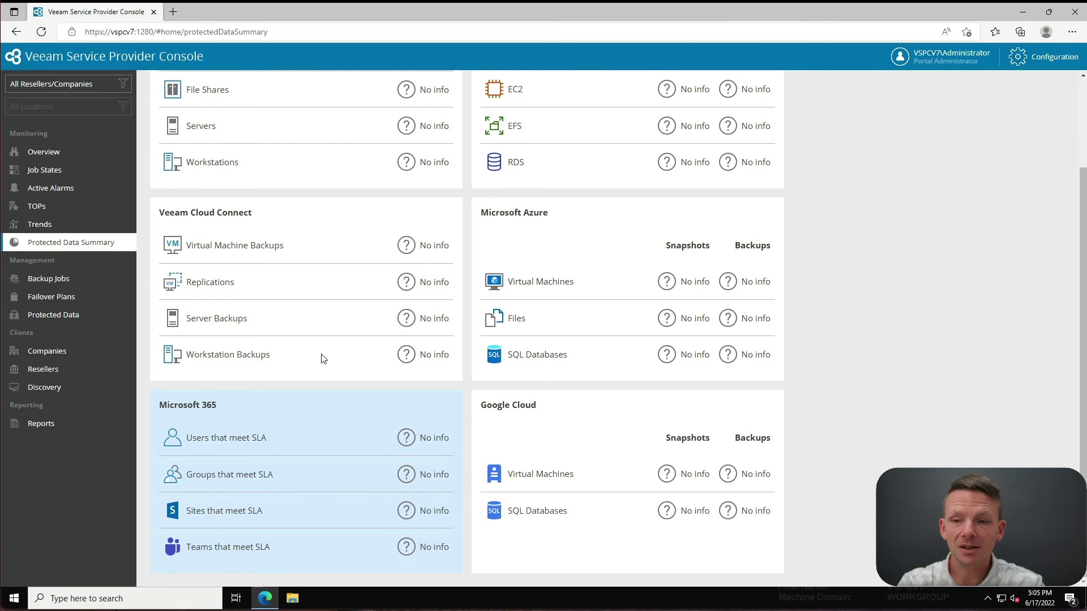
pyautogui.click(57, 283)
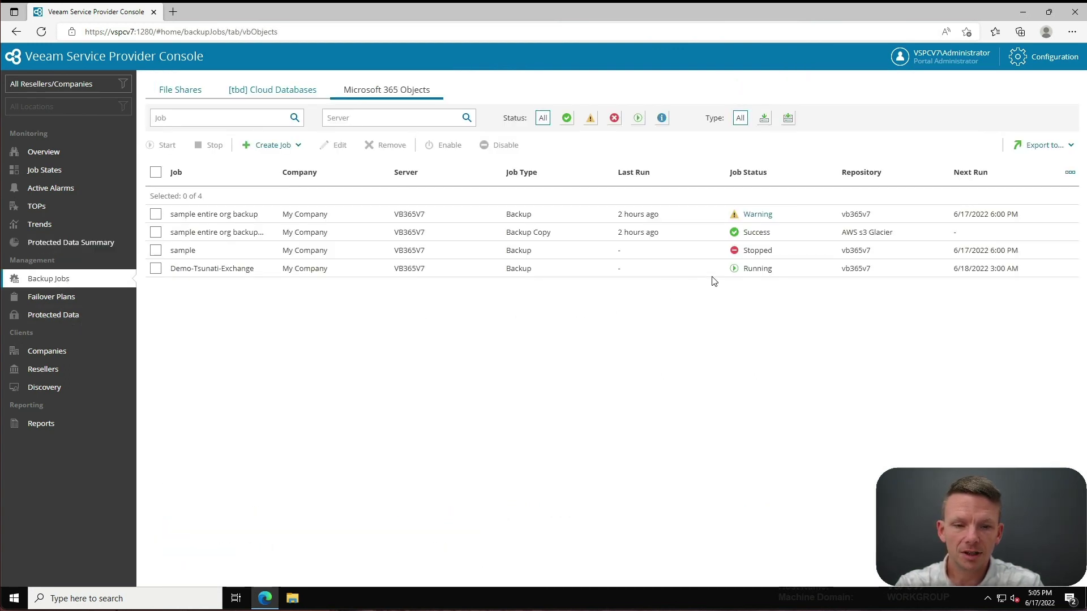
pyautogui.click(742, 269)
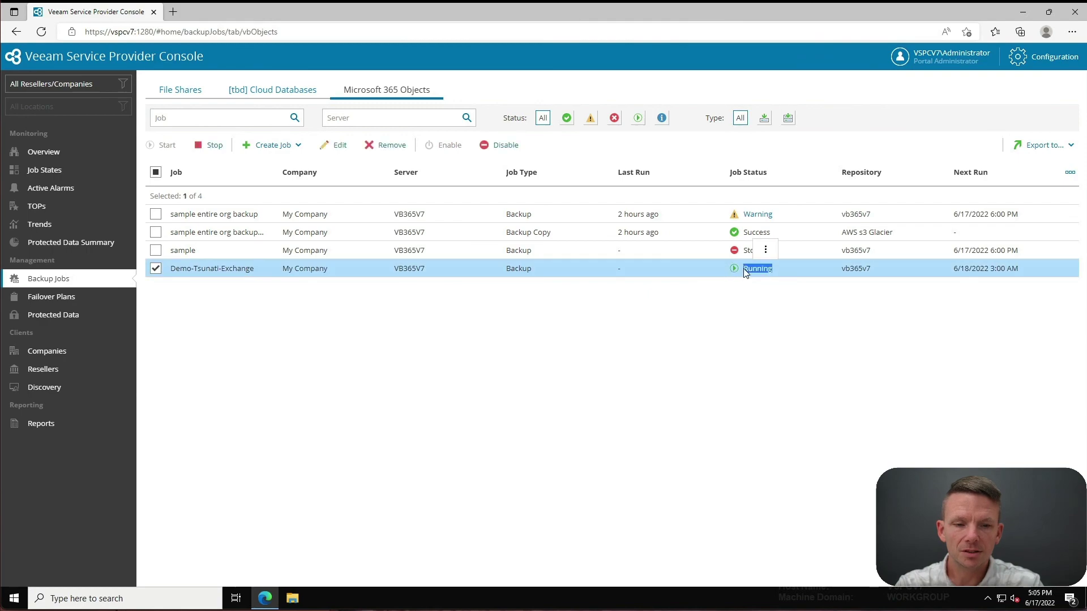